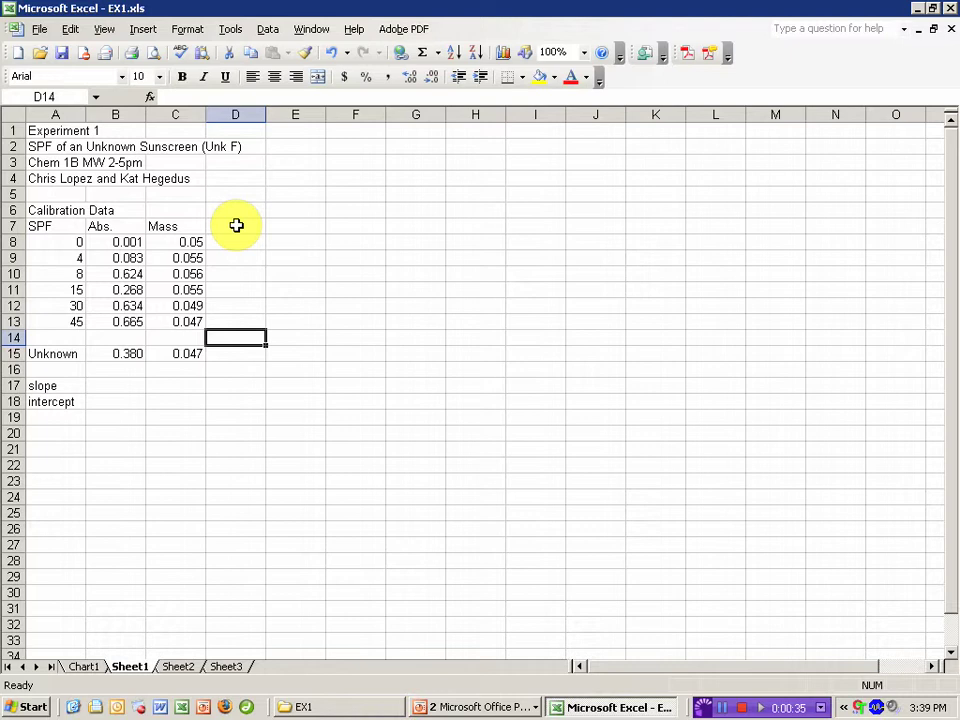
Step: Add the header Corr Abs in D7 and enter the formula =B8*0.05/C8 in D8
{"action": "left_click", "coordinate": [236, 226]}
{"action": "type", "text": "Corr Abs"}
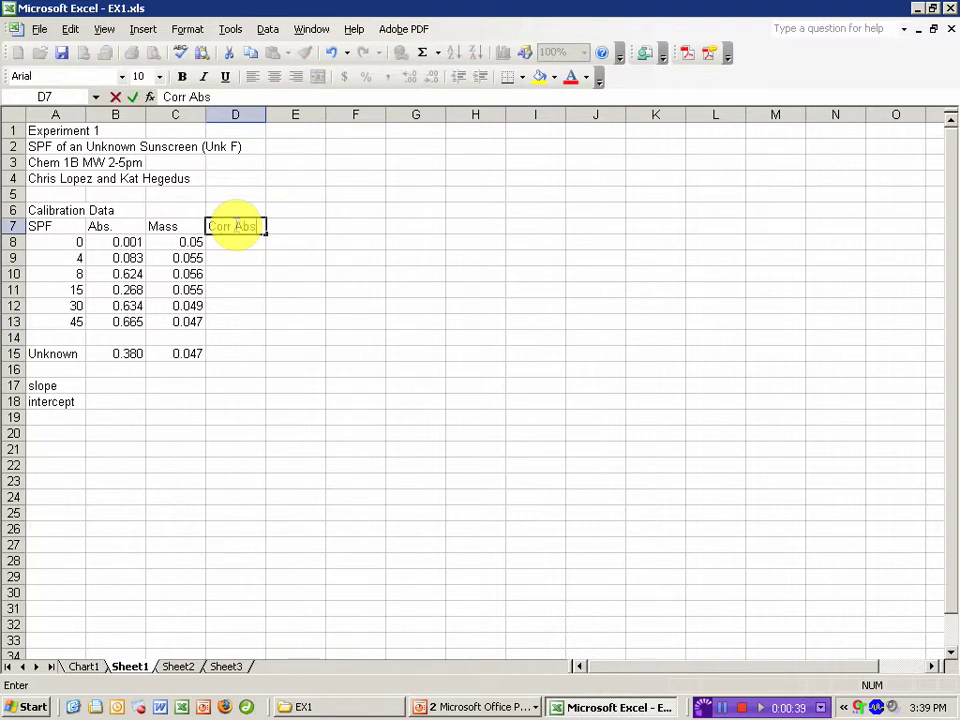
{"action": "key", "text": "Return"}
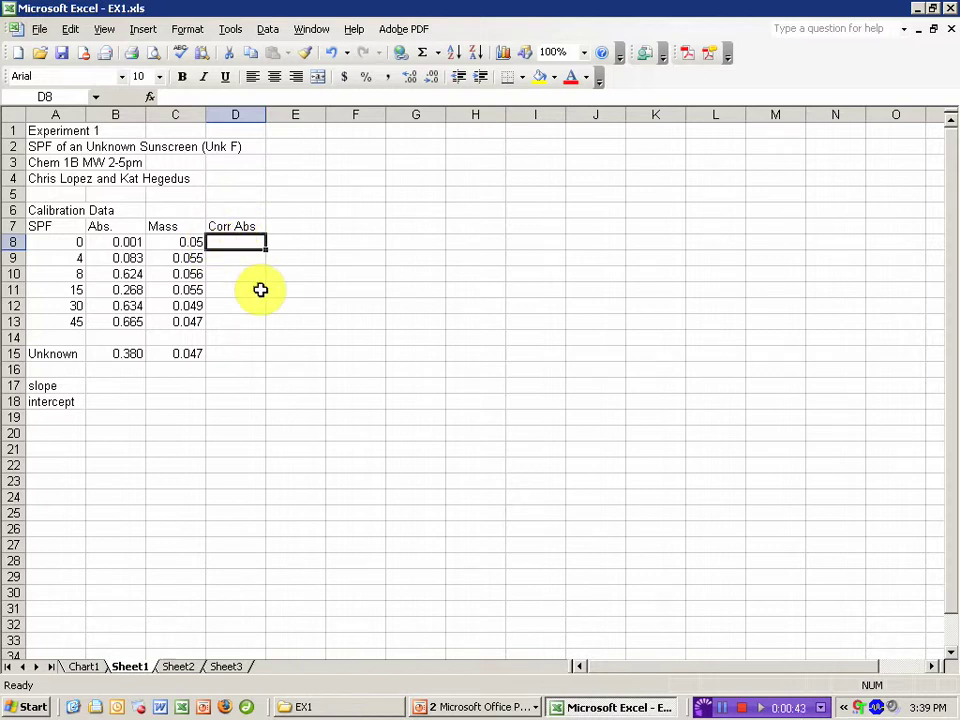
{"action": "type", "text": "="}
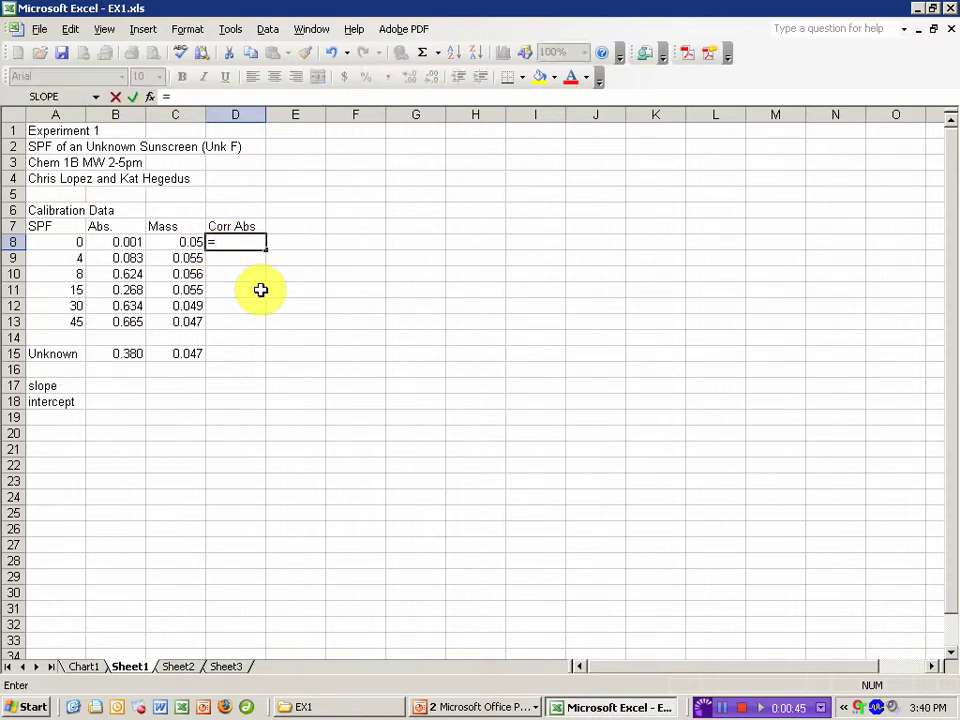
{"action": "left_click", "coordinate": [115, 245]}
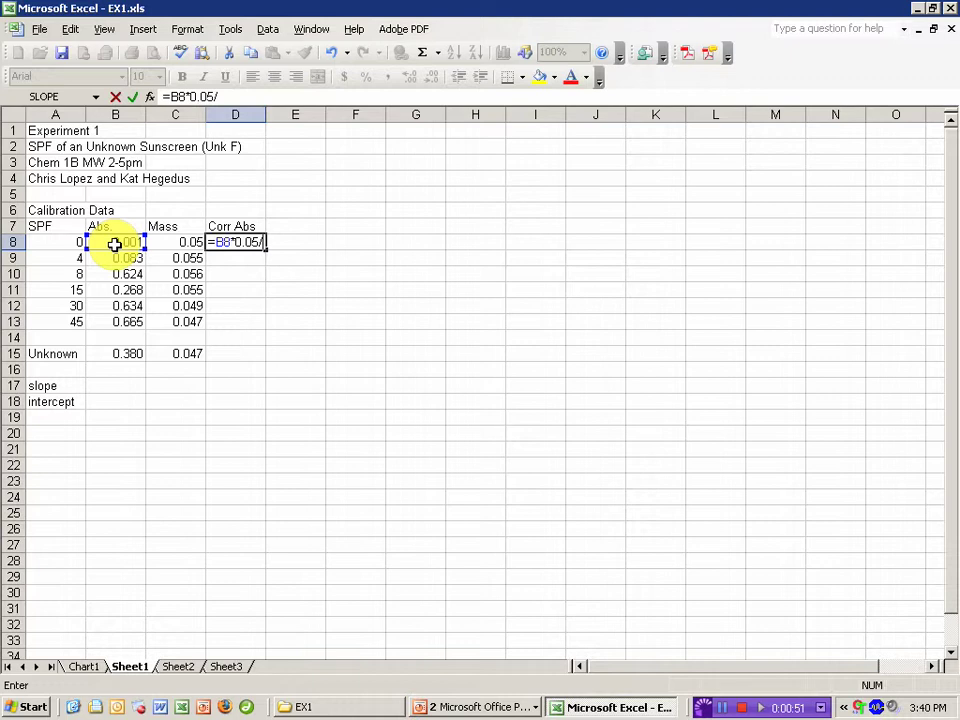
{"action": "left_click", "coordinate": [172, 242]}
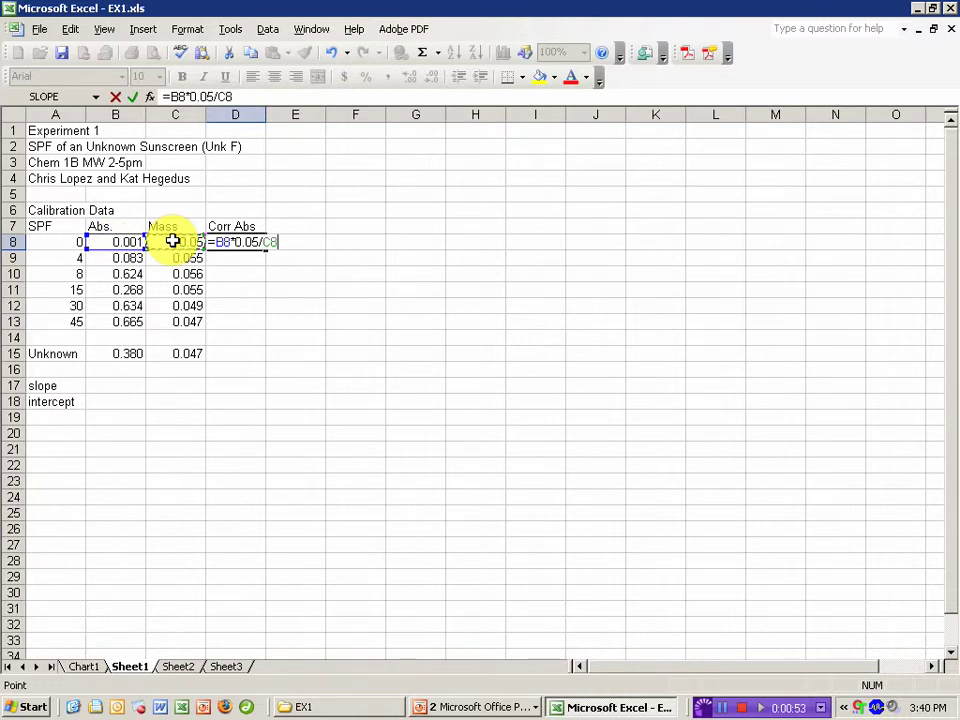
{"action": "key", "text": "Return"}
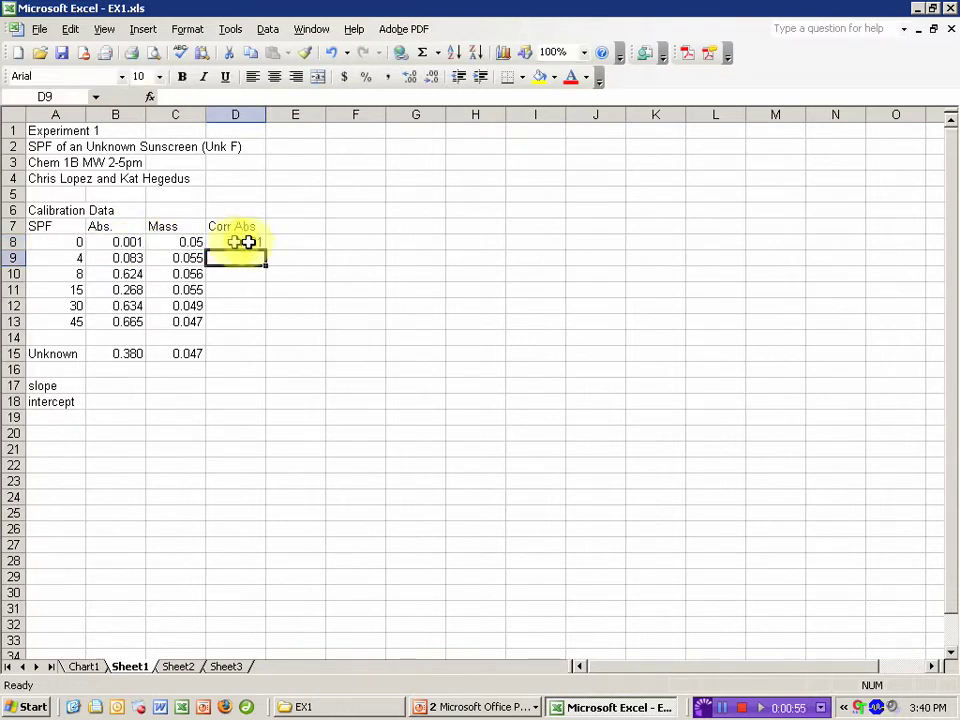
Step: Fill the D8 formula down through D15 and clear the blank row's cell D14
{"action": "left_click", "coordinate": [250, 242]}
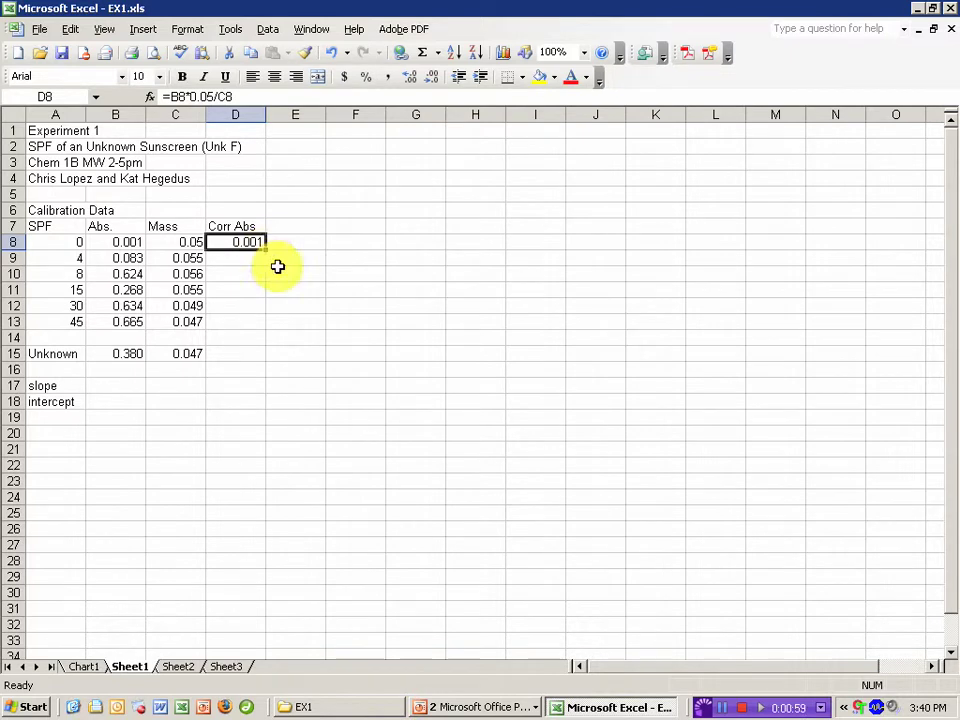
{"action": "left_click_drag", "start_coordinate": [264, 246], "coordinate": [262, 364]}
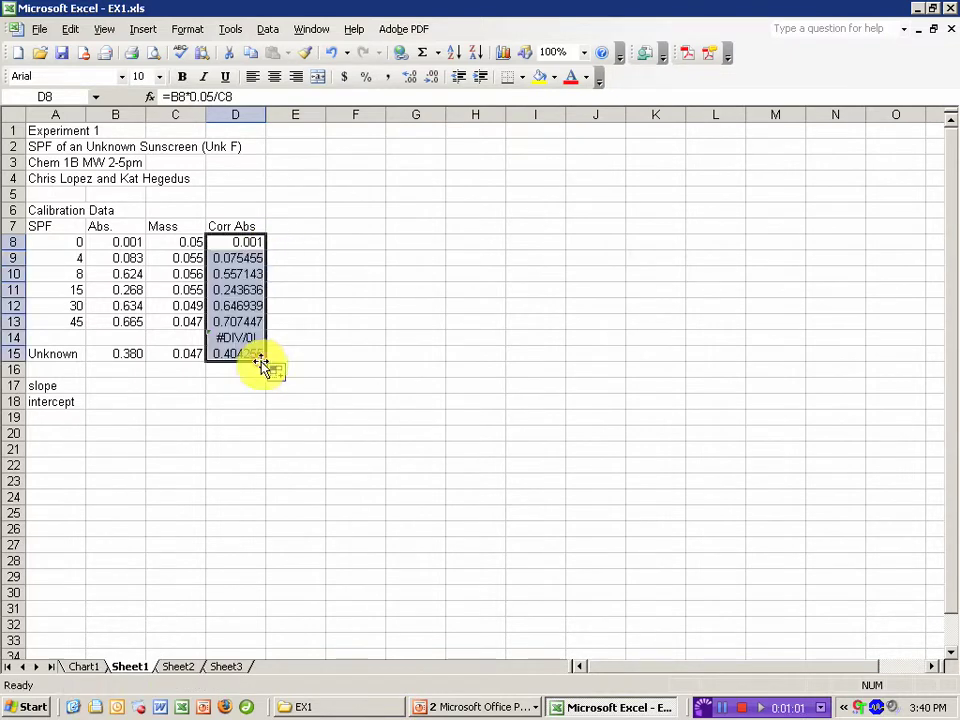
{"action": "left_click", "coordinate": [296, 322]}
{"action": "left_click", "coordinate": [231, 337]}
{"action": "key", "text": "Delete"}
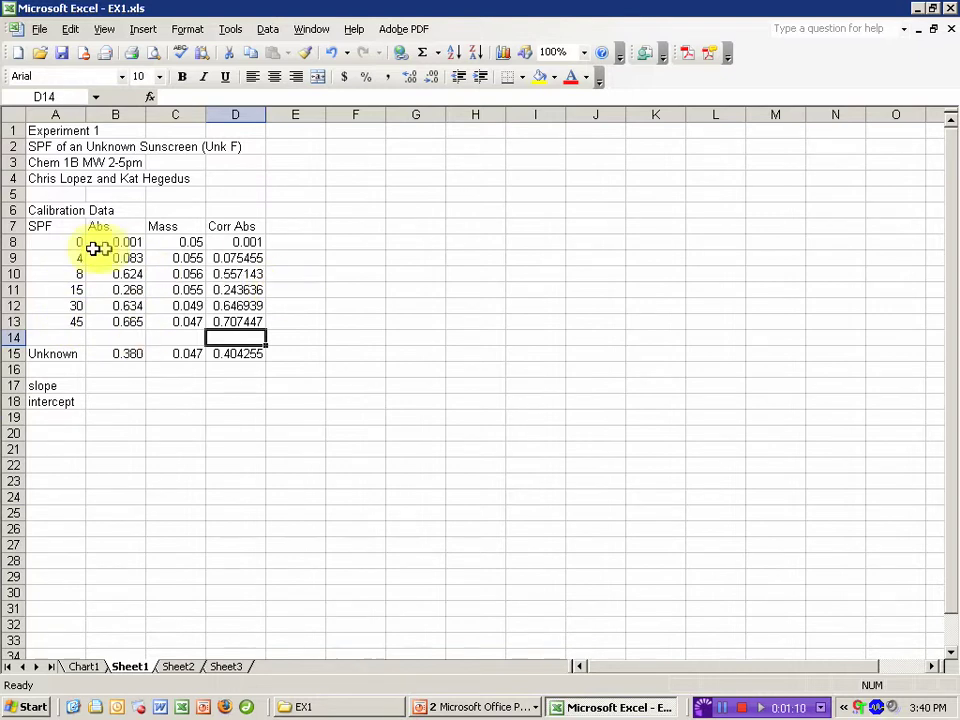
Step: Start a chart from the calibration data A7:D13 using the XY (Scatter) type with unconnected points
{"action": "left_click_drag", "start_coordinate": [56, 229], "coordinate": [241, 321]}
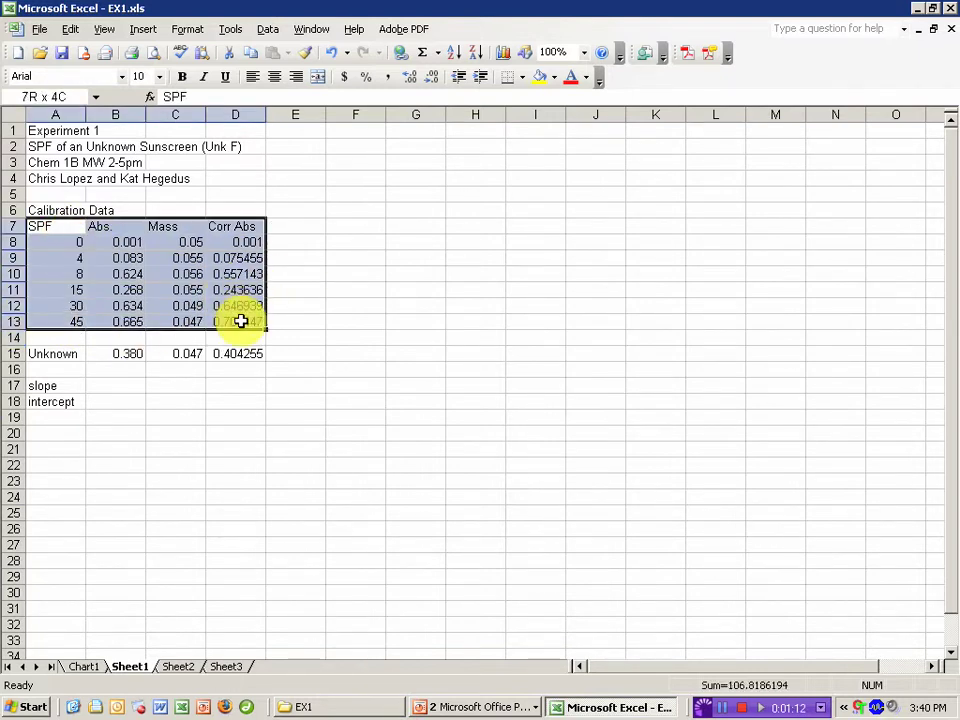
{"action": "left_click", "coordinate": [504, 54]}
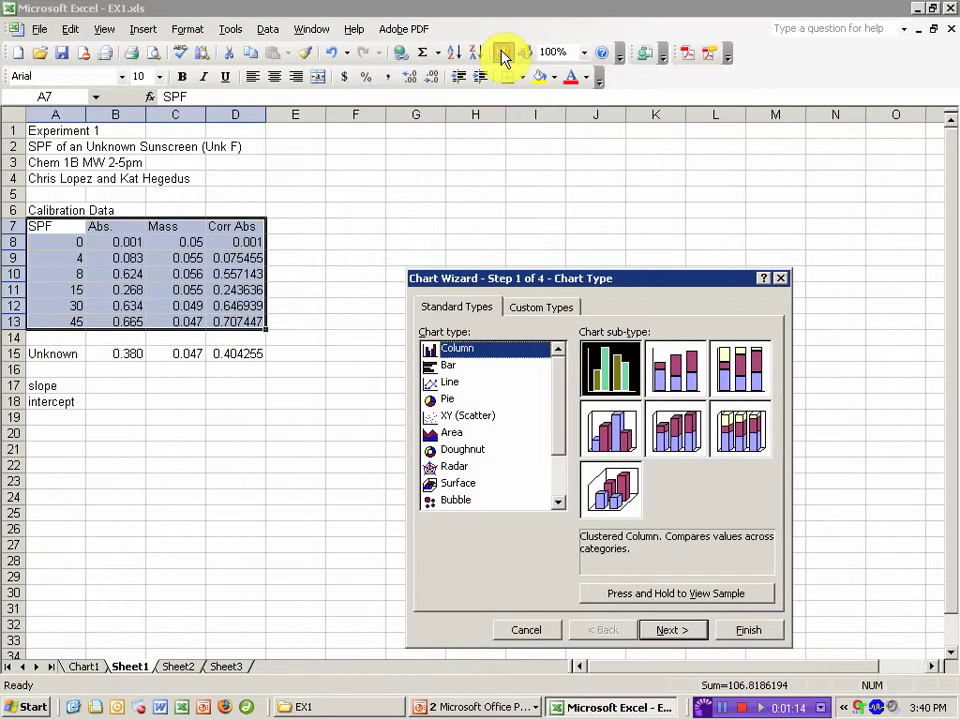
{"action": "left_click", "coordinate": [452, 418]}
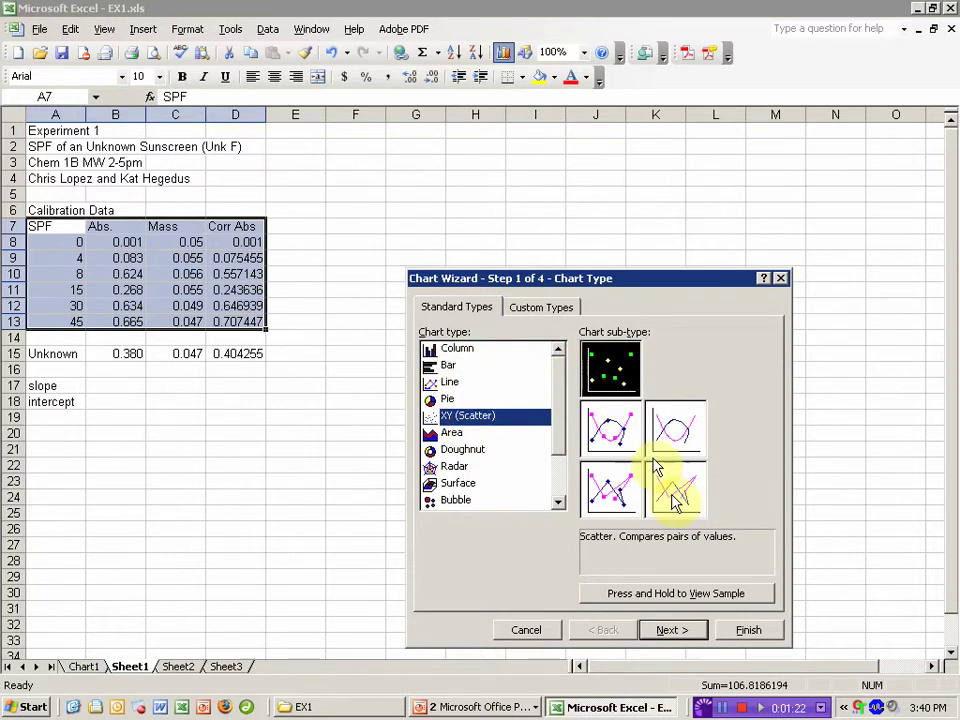
{"action": "left_click", "coordinate": [676, 632]}
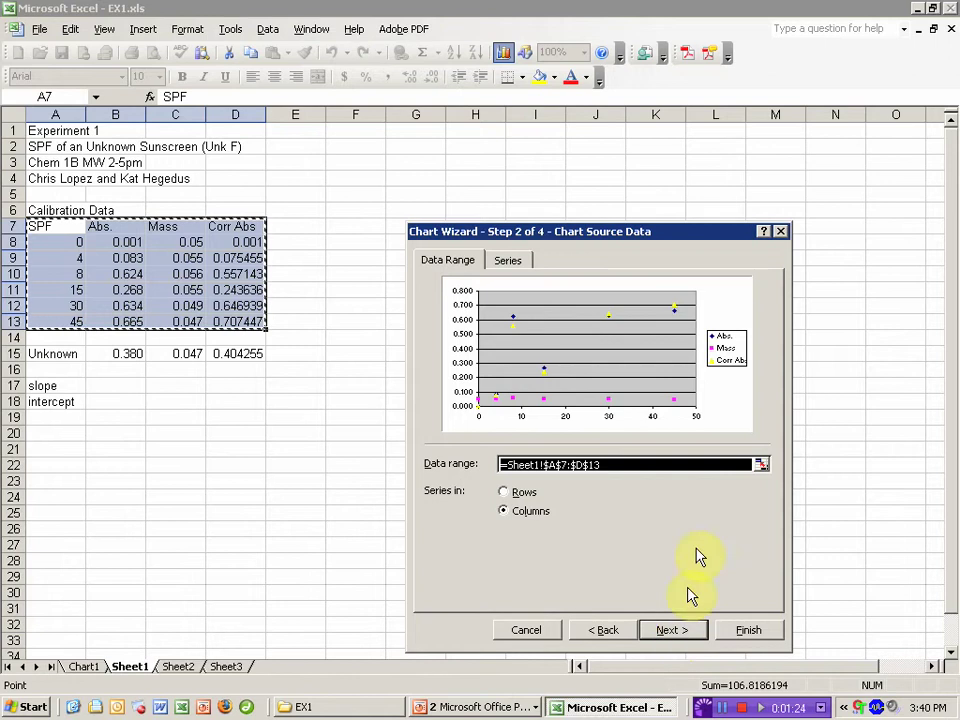
Step: Remove the Abs. and Mass series from the chart's source data, keeping only Corr Abs
{"action": "left_click", "coordinate": [509, 262]}
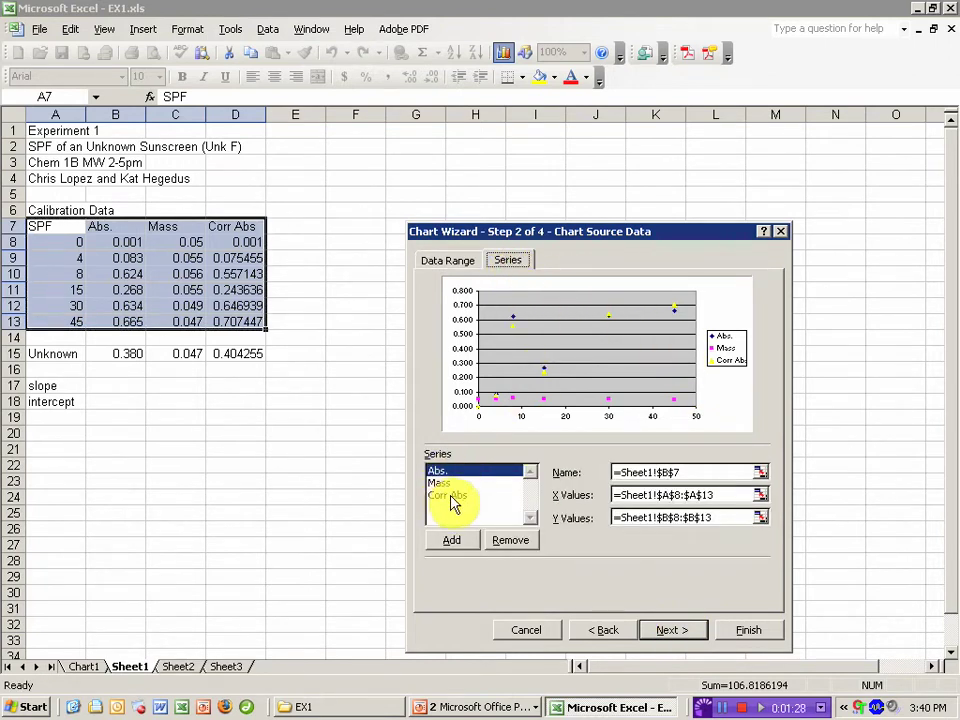
{"action": "left_click", "coordinate": [511, 541]}
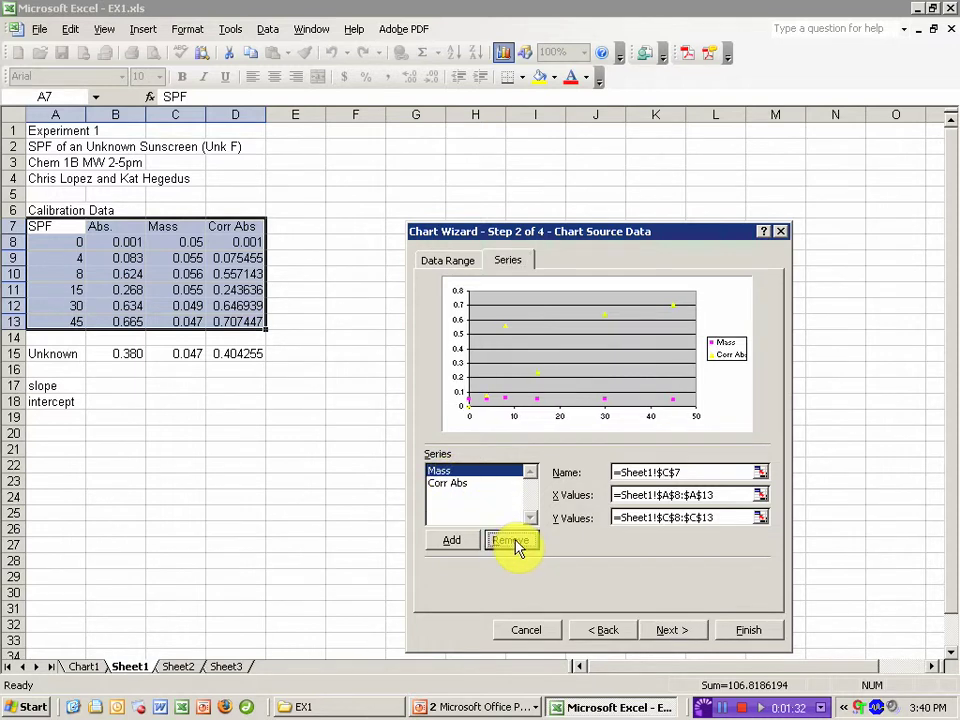
{"action": "left_click", "coordinate": [513, 542]}
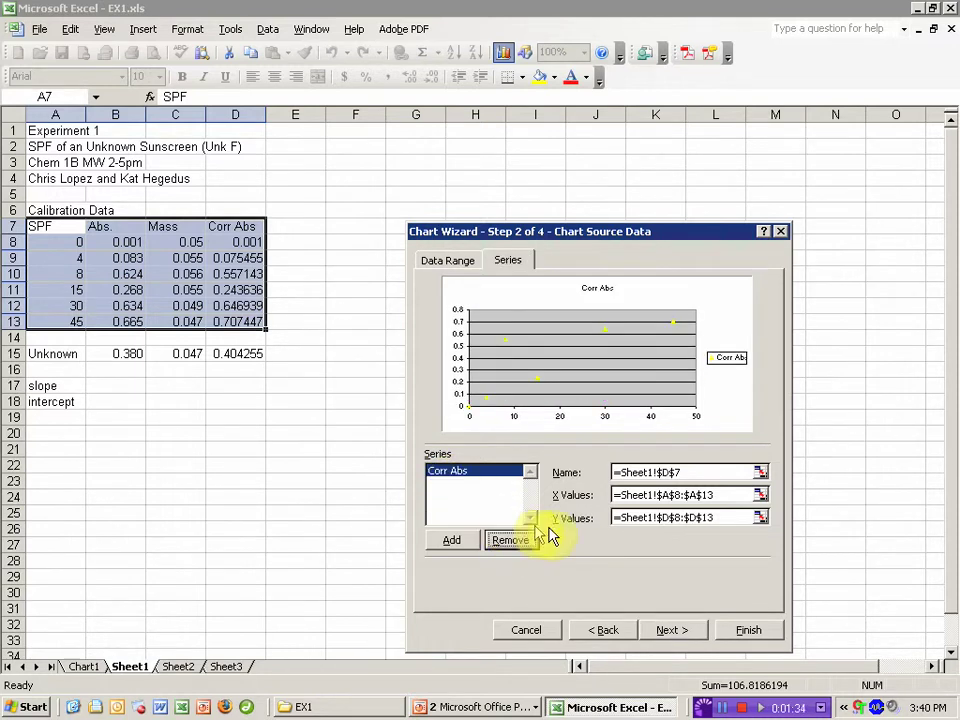
{"action": "left_click", "coordinate": [690, 632]}
Step: Title the chart Ex. 1, label the X axis SPF and the Y axis Corrected Absorbance
{"action": "left_click", "coordinate": [378, 385]}
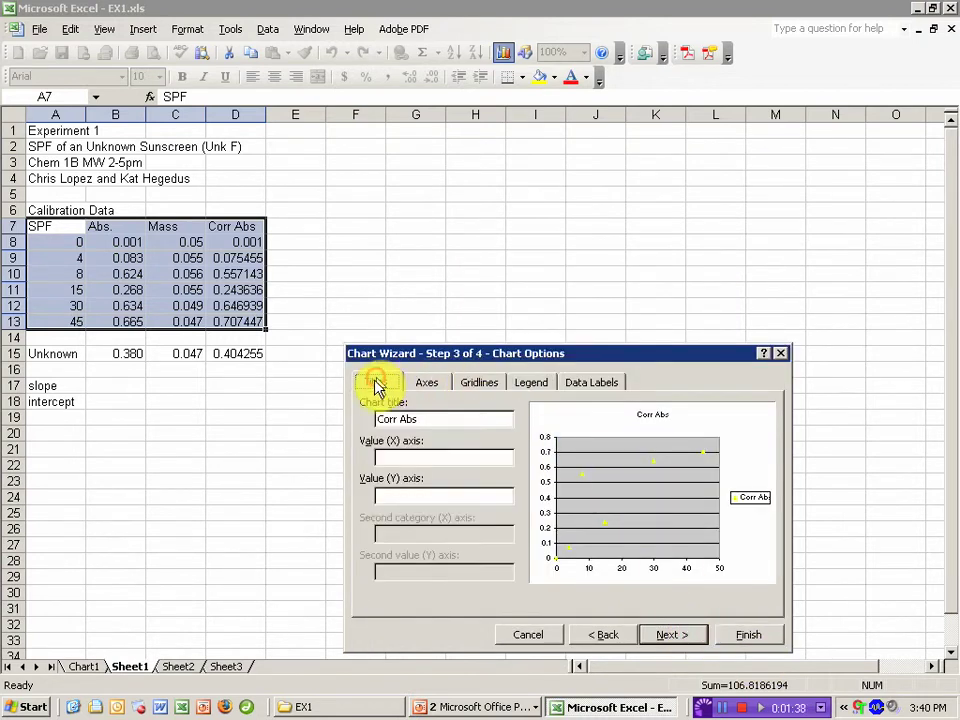
{"action": "left_click_drag", "start_coordinate": [431, 418], "coordinate": [348, 418]}
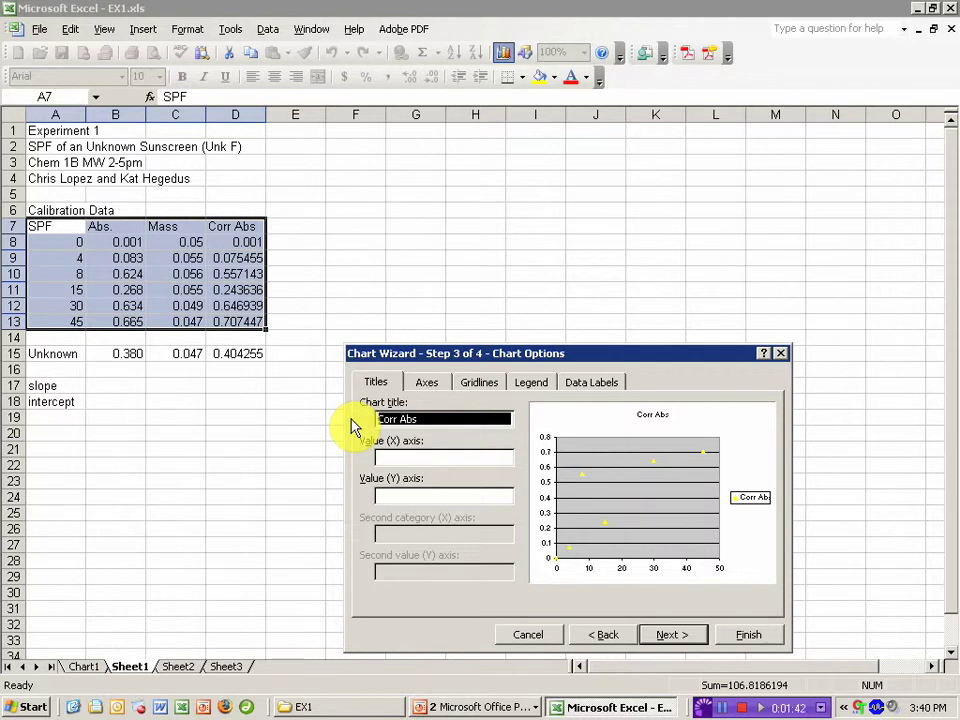
{"action": "key", "text": "BackSpace"}
{"action": "type", "text": "Ex. 1"}
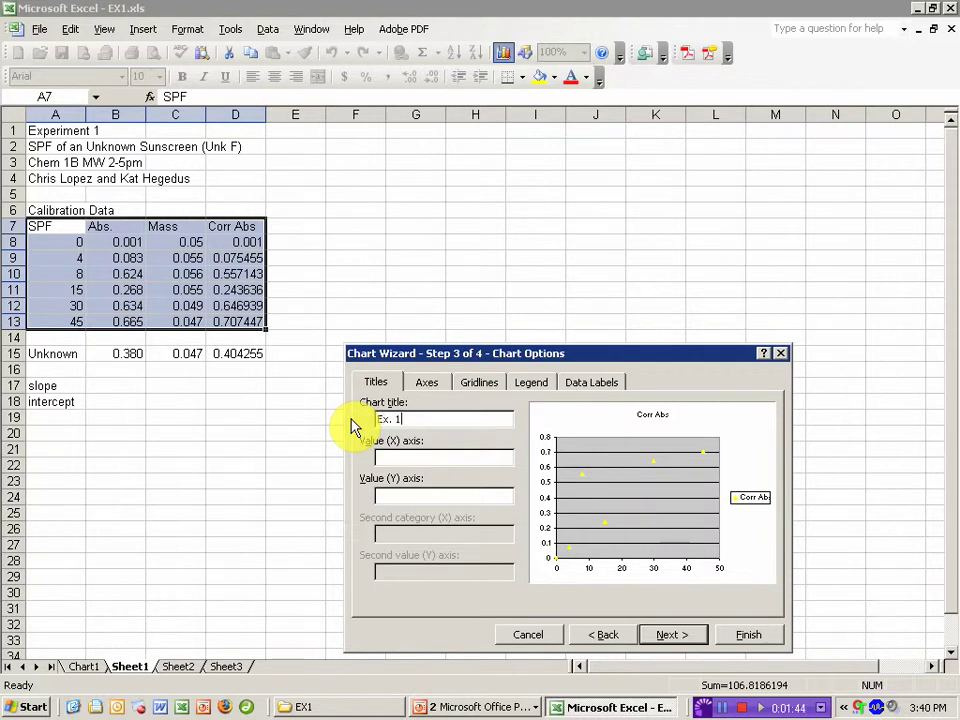
{"action": "key", "text": "Tab"}
{"action": "type", "text": "SPF"}
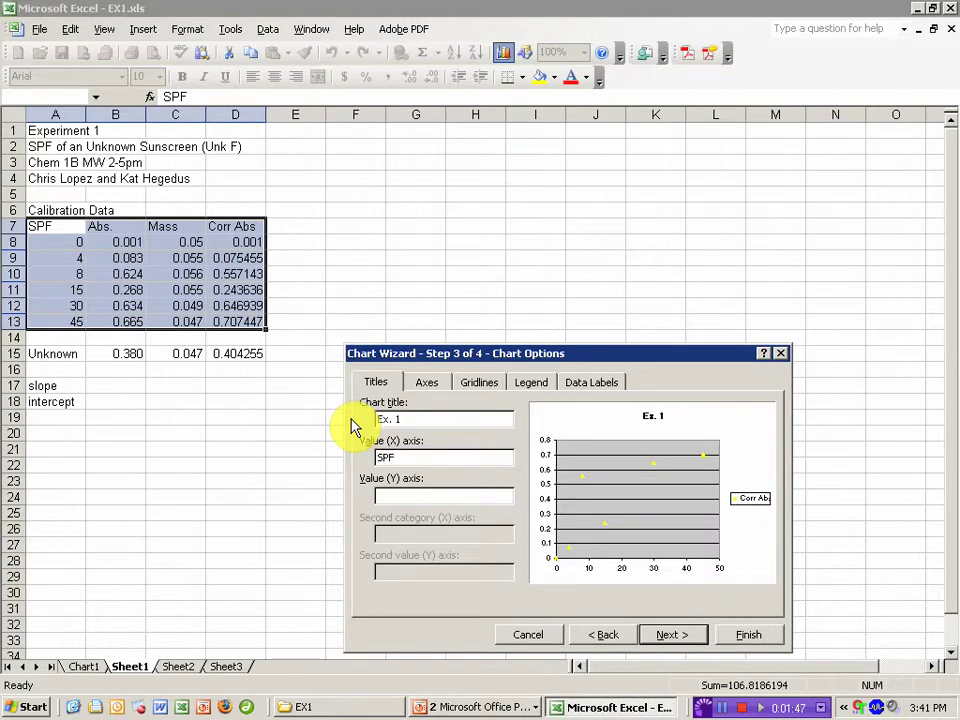
{"action": "key", "text": "Tab"}
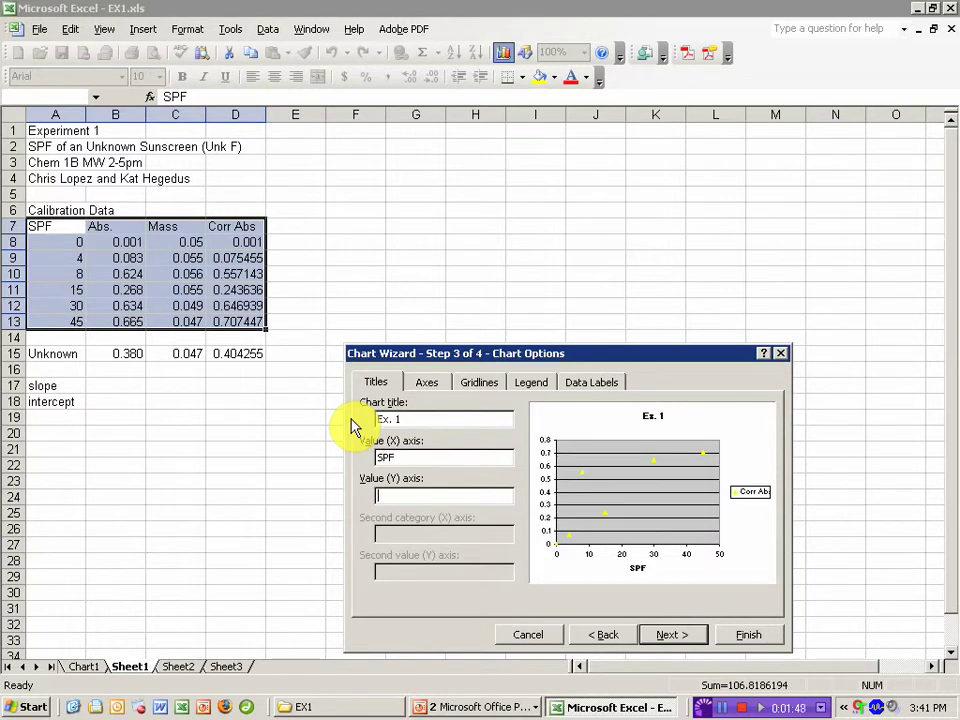
{"action": "type", "text": "Corrected Absorbance"}
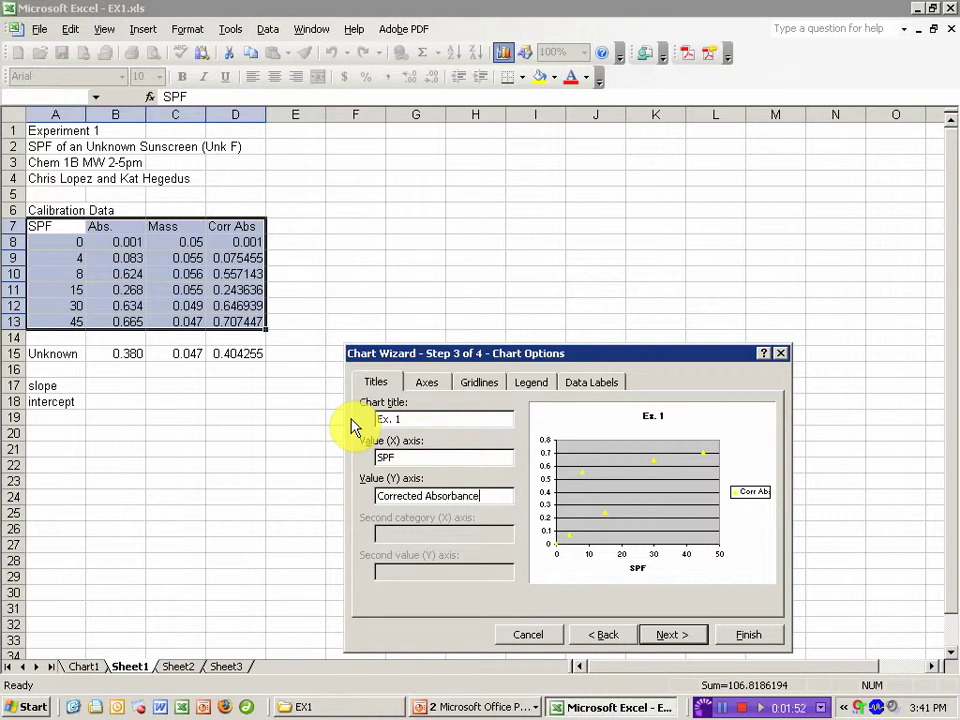
Step: Turn off the chart's Y-axis major gridlines and hide the legend
{"action": "left_click", "coordinate": [479, 384]}
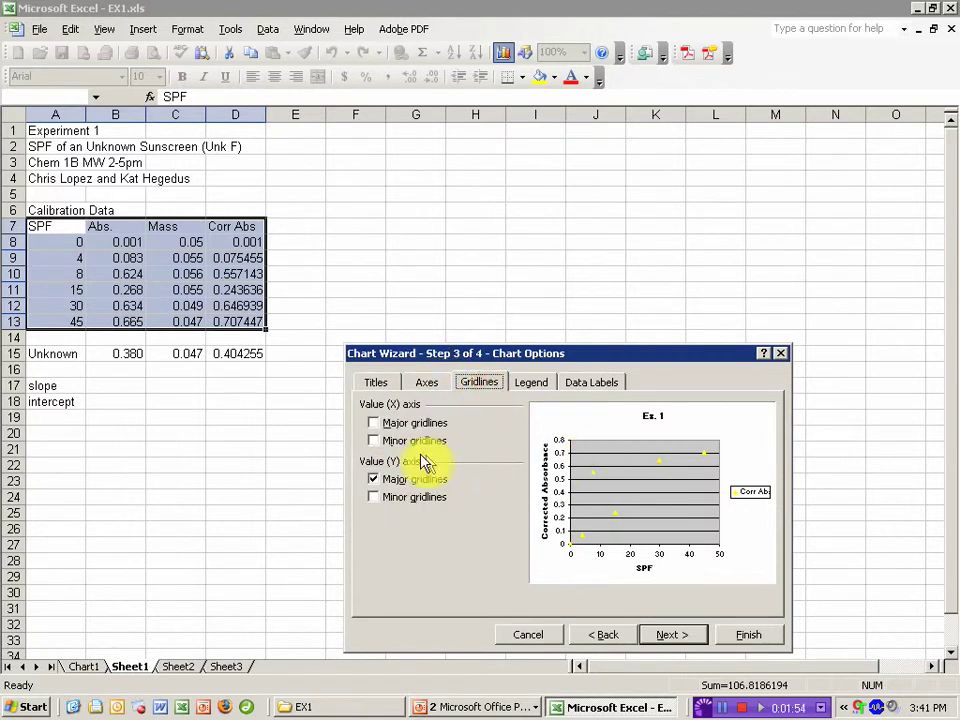
{"action": "left_click", "coordinate": [374, 480]}
{"action": "left_click", "coordinate": [531, 383]}
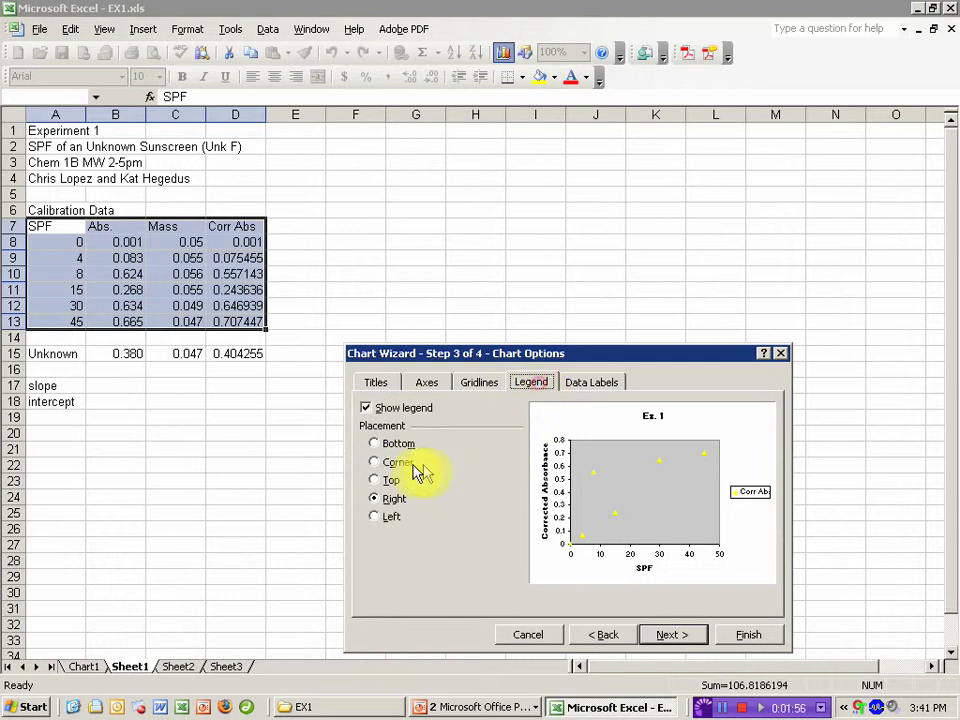
{"action": "left_click", "coordinate": [370, 408]}
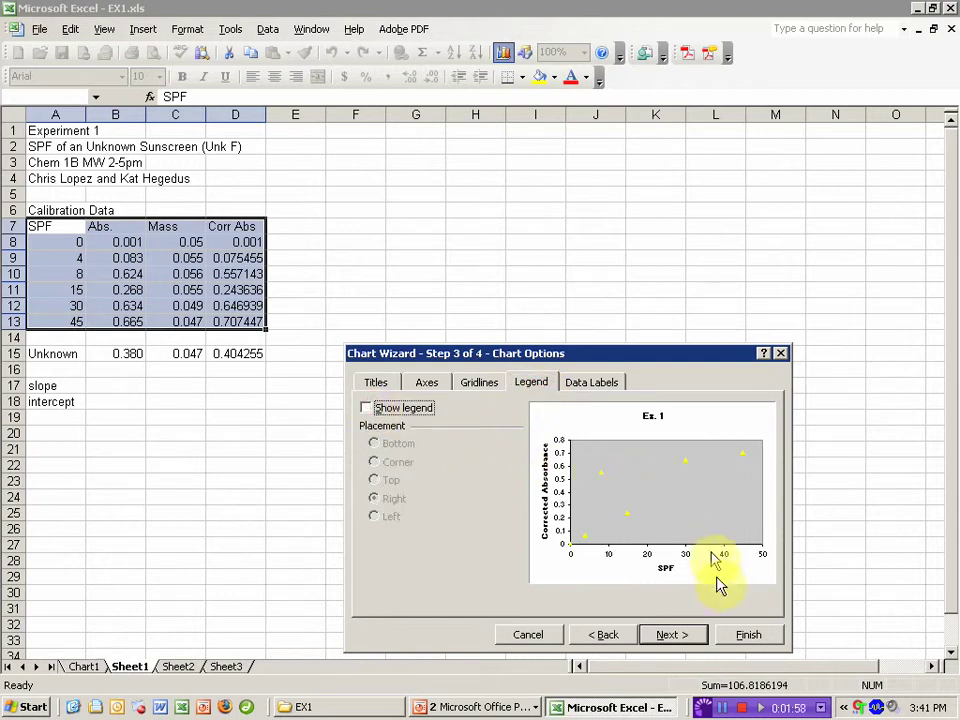
Step: Insert the chart as an object in Sheet1 and move it to the right of the data, near row 1
{"action": "left_click", "coordinate": [672, 634]}
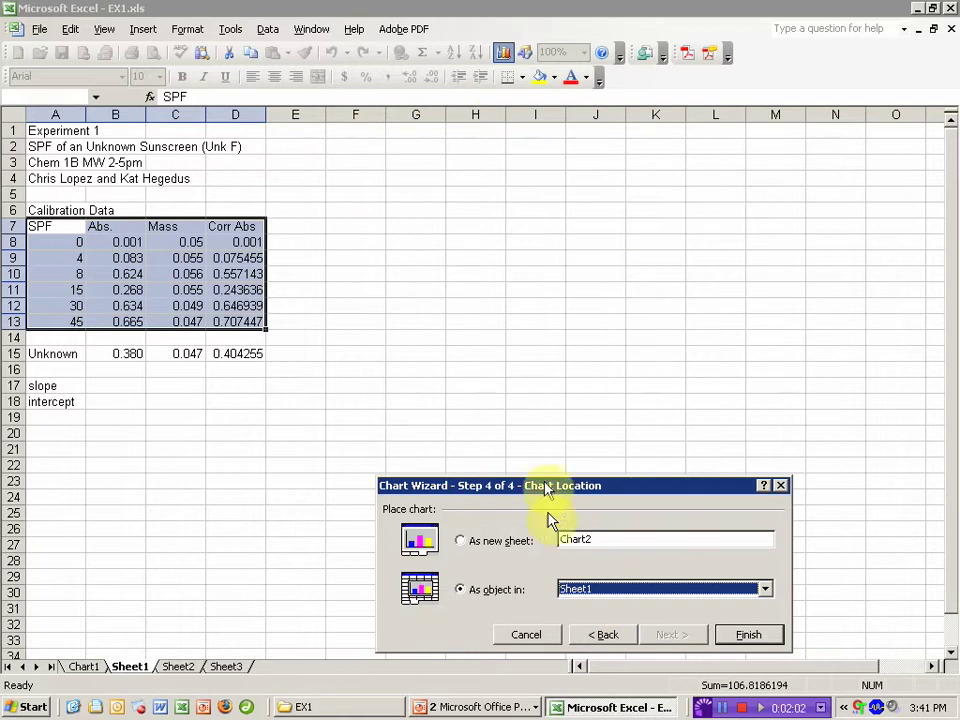
{"action": "left_click", "coordinate": [746, 636]}
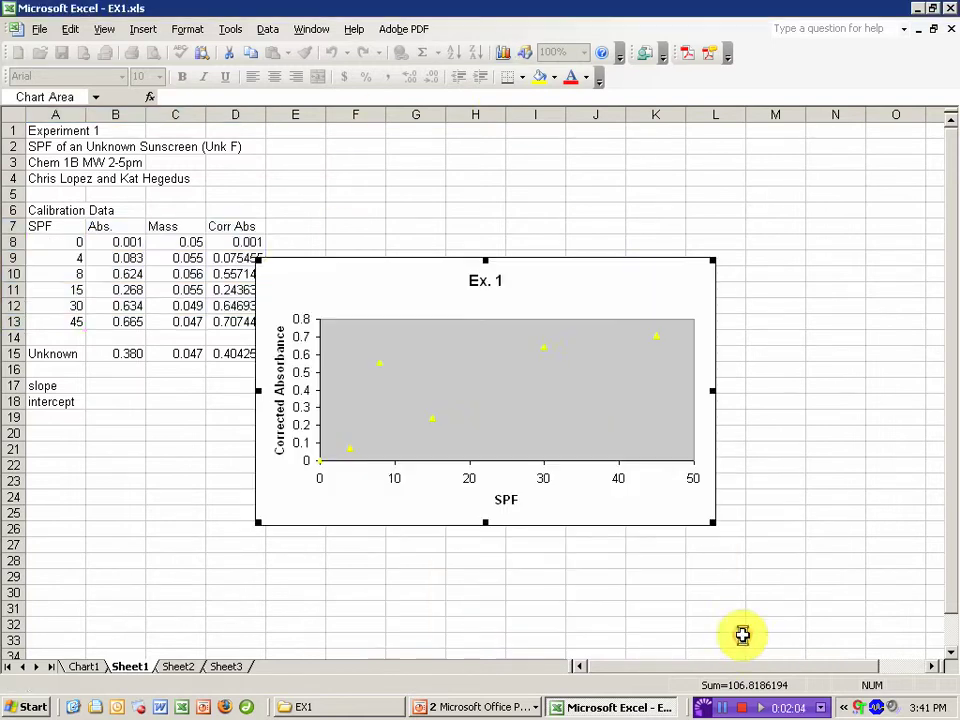
{"action": "left_click_drag", "start_coordinate": [604, 266], "coordinate": [687, 138]}
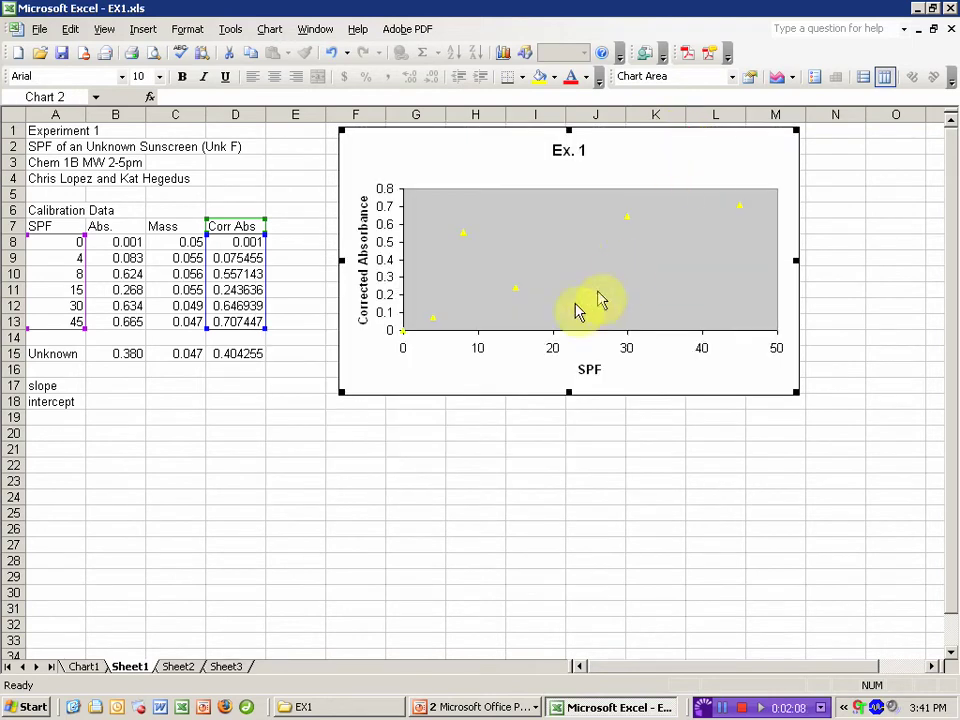
Step: Remove the gray fill from the chart's plot area by setting its area to None
{"action": "right_click", "coordinate": [680, 270]}
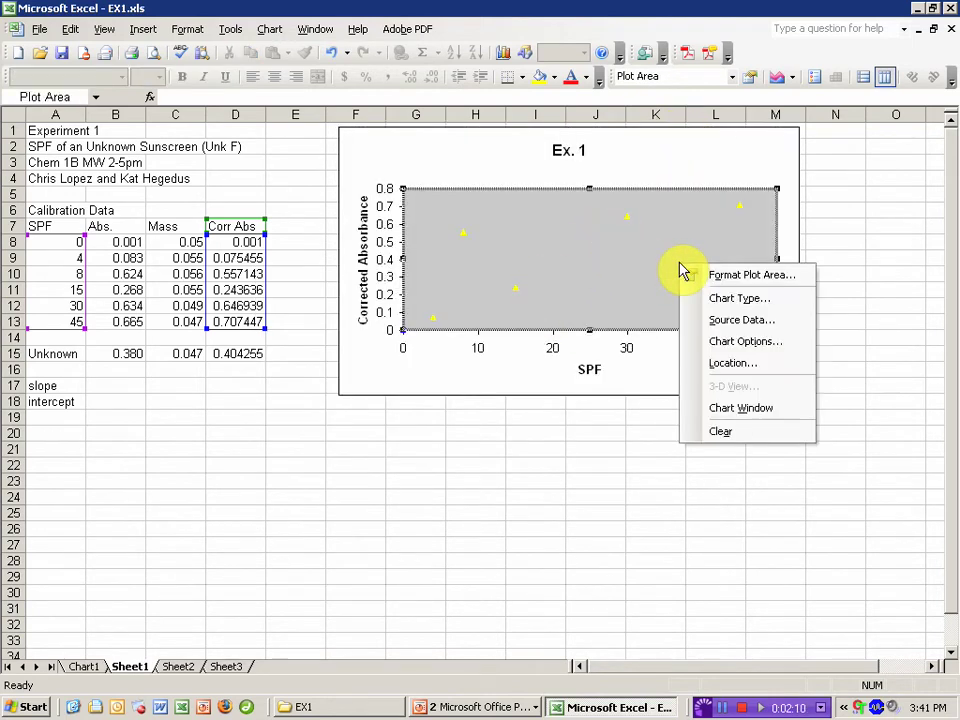
{"action": "left_click", "coordinate": [732, 276]}
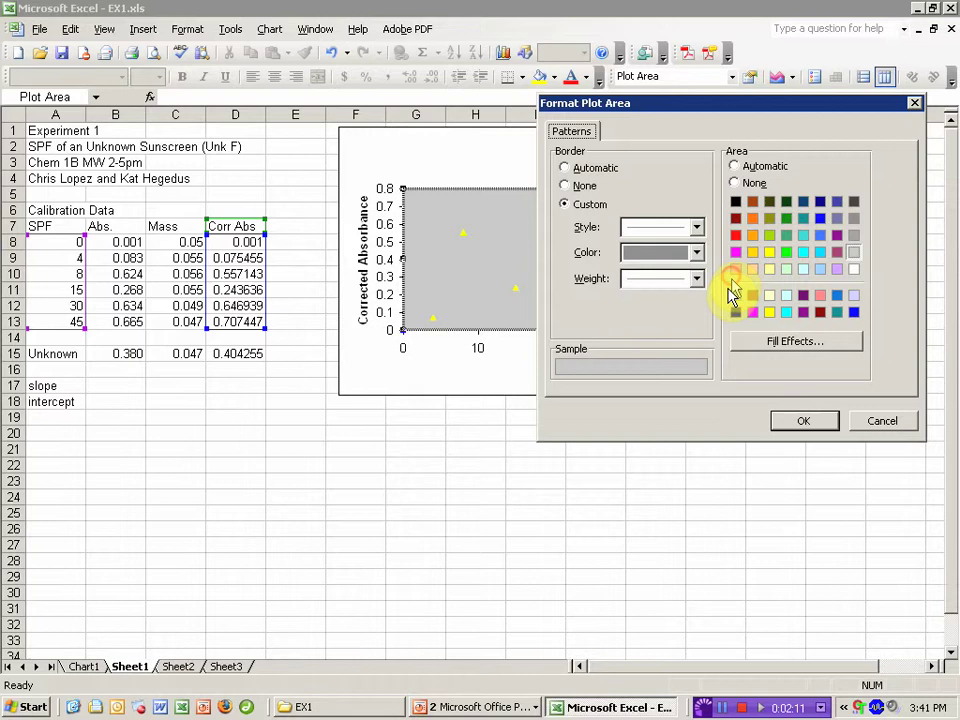
{"action": "left_click", "coordinate": [737, 184]}
{"action": "left_click", "coordinate": [798, 418]}
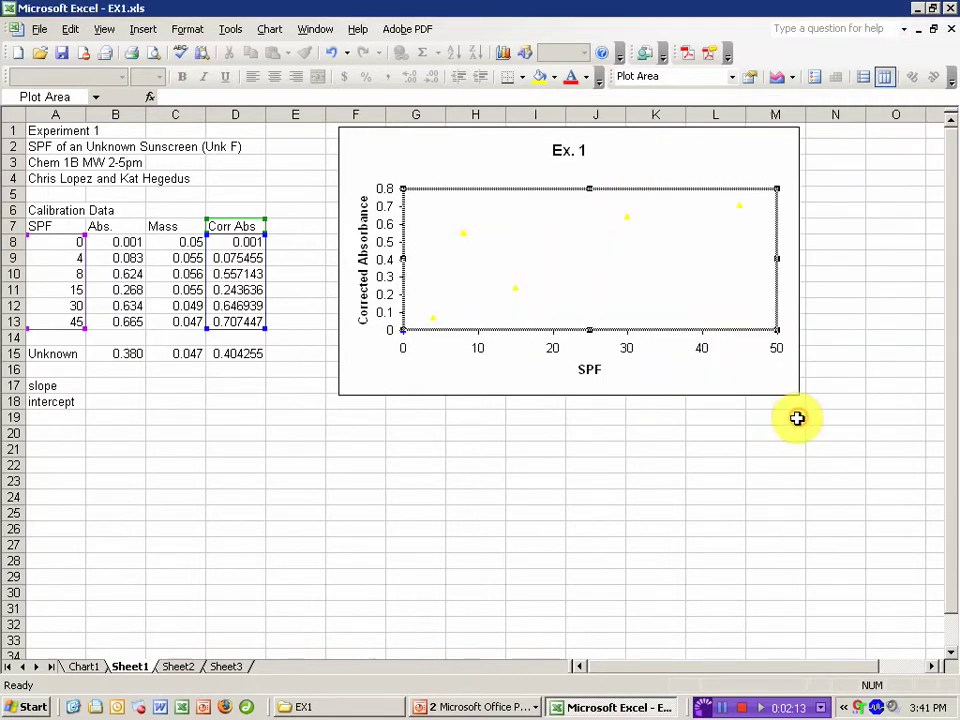
Step: Set the Corr Abs data series' marker foreground and background colors to dark blue
{"action": "right_click", "coordinate": [626, 217]}
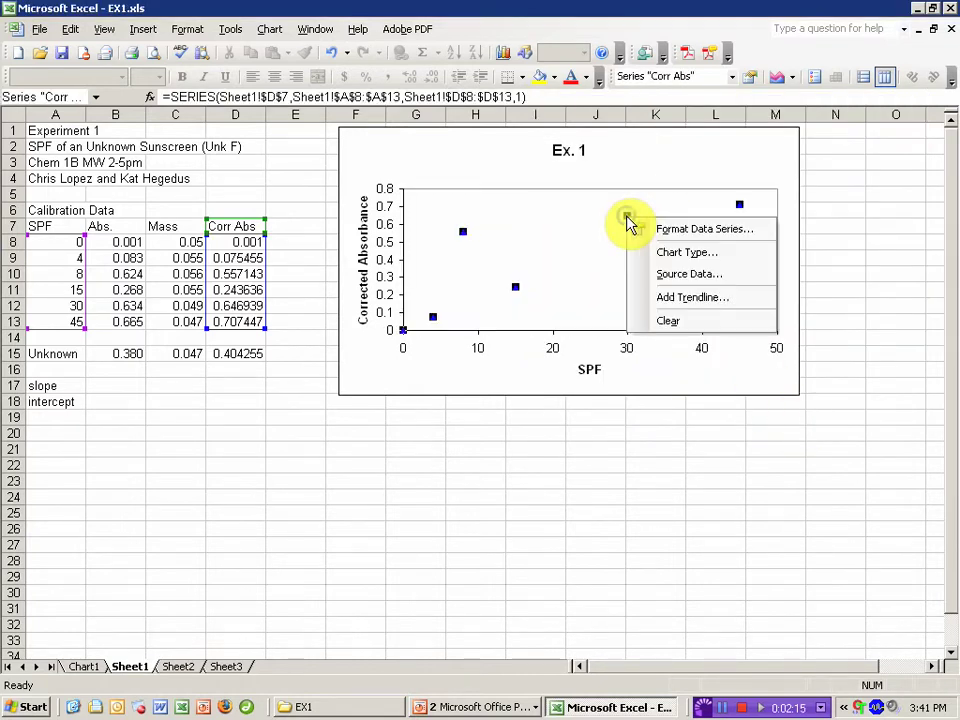
{"action": "left_click", "coordinate": [677, 229]}
{"action": "left_click", "coordinate": [786, 219]}
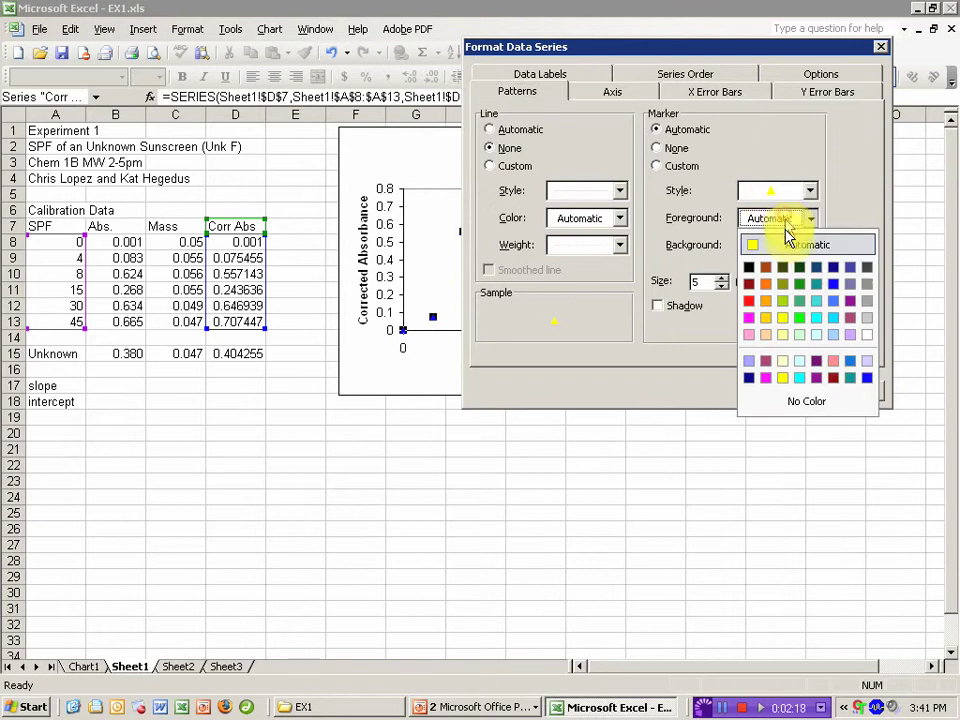
{"action": "left_click", "coordinate": [830, 267]}
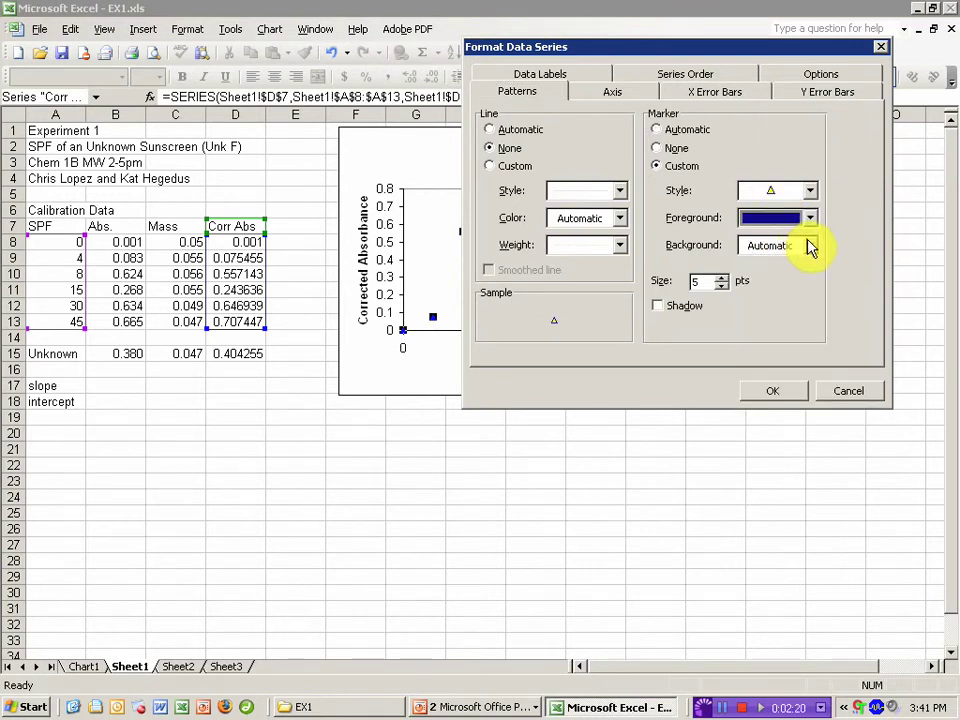
{"action": "left_click", "coordinate": [810, 245]}
{"action": "left_click", "coordinate": [833, 294]}
{"action": "left_click", "coordinate": [772, 396]}
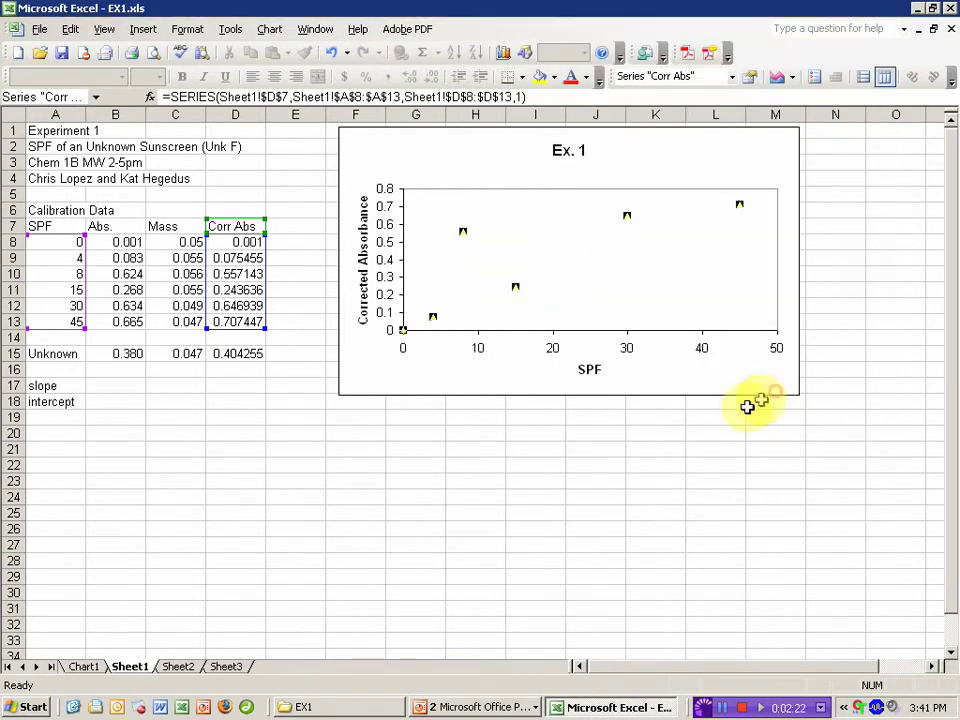
Step: Move the SPF 8 row to the end of the calibration data, directly below the SPF 45 row
{"action": "left_click", "coordinate": [643, 453]}
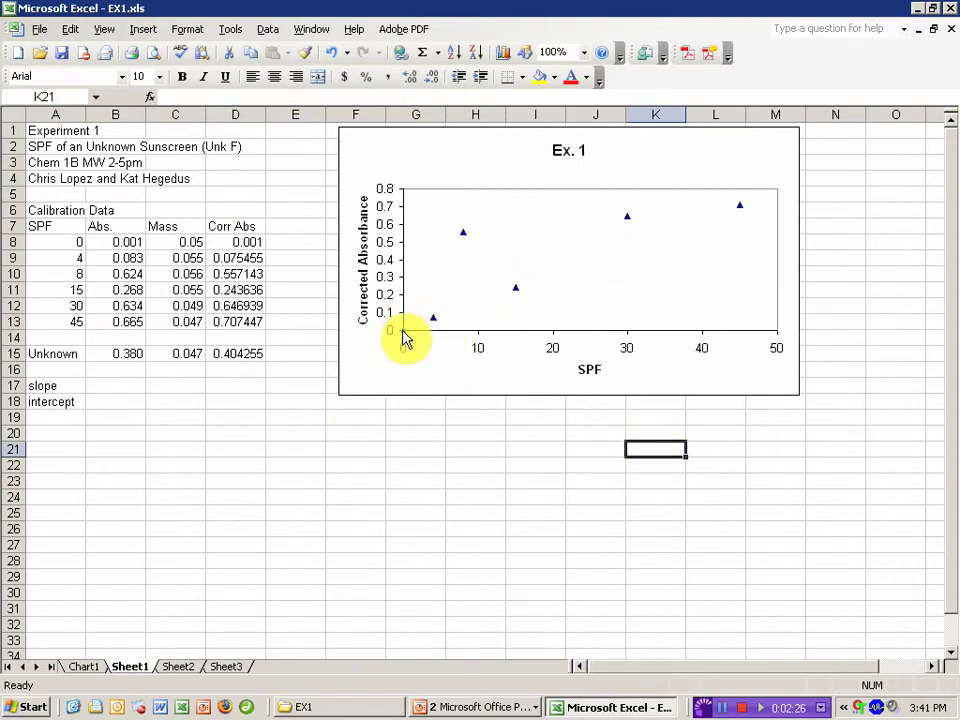
{"action": "mouse_move", "coordinate": [405, 338]}
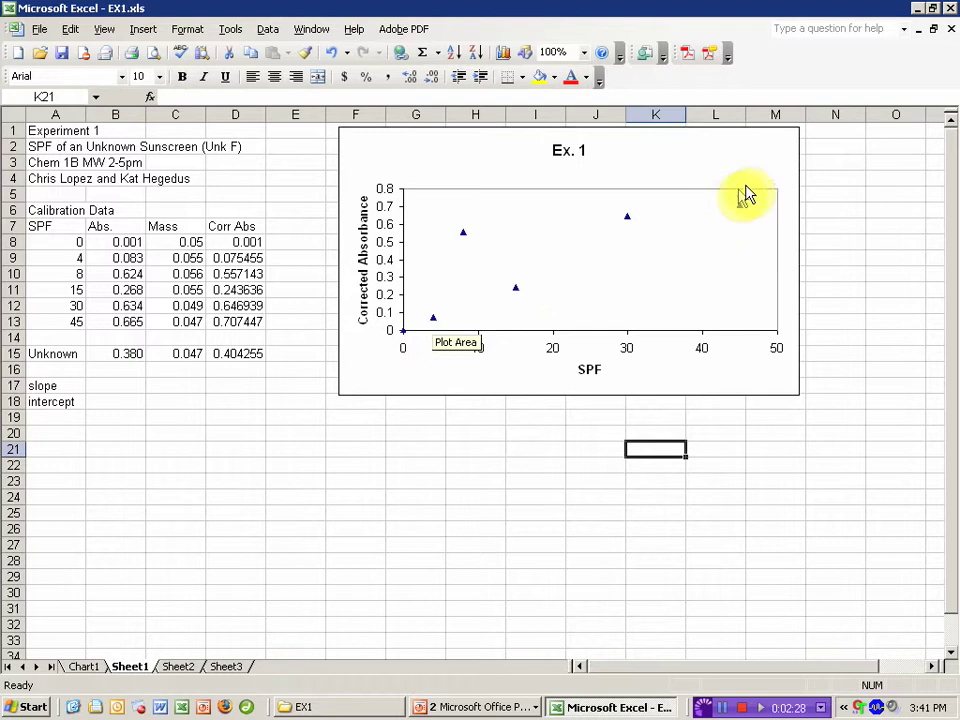
{"action": "mouse_move", "coordinate": [463, 234]}
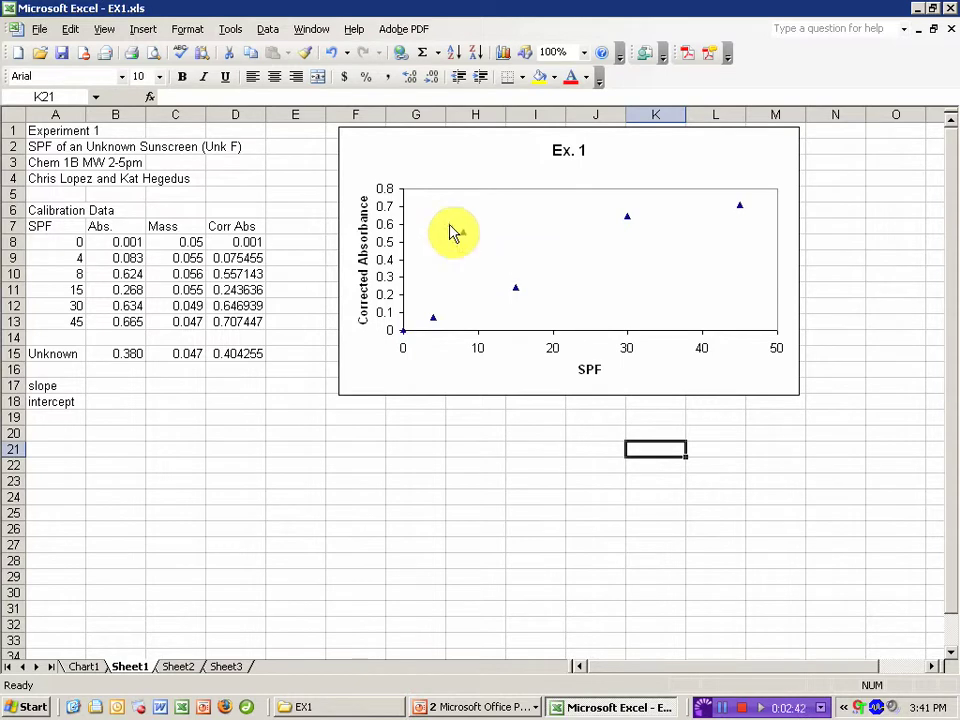
{"action": "left_click", "coordinate": [12, 273]}
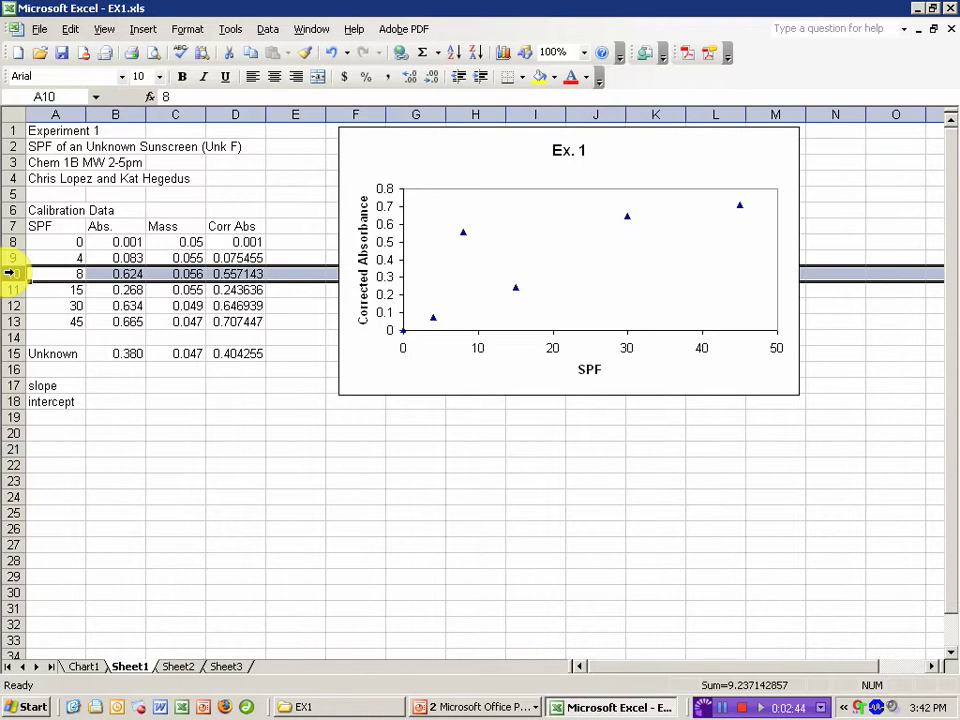
{"action": "right_click", "coordinate": [15, 277]}
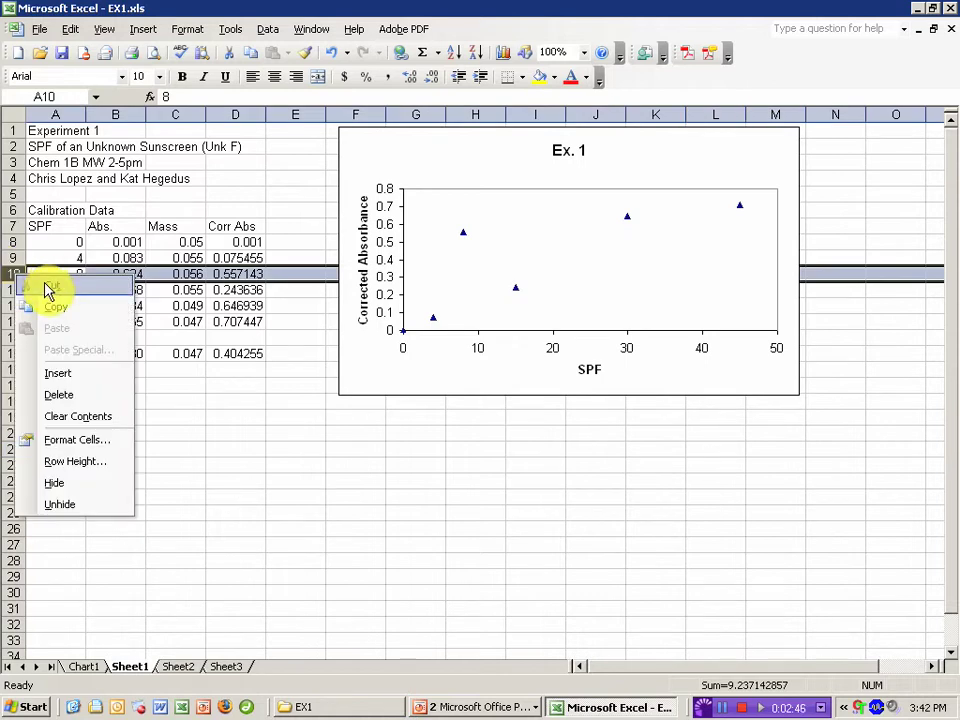
{"action": "left_click", "coordinate": [48, 290]}
{"action": "right_click", "coordinate": [18, 339]}
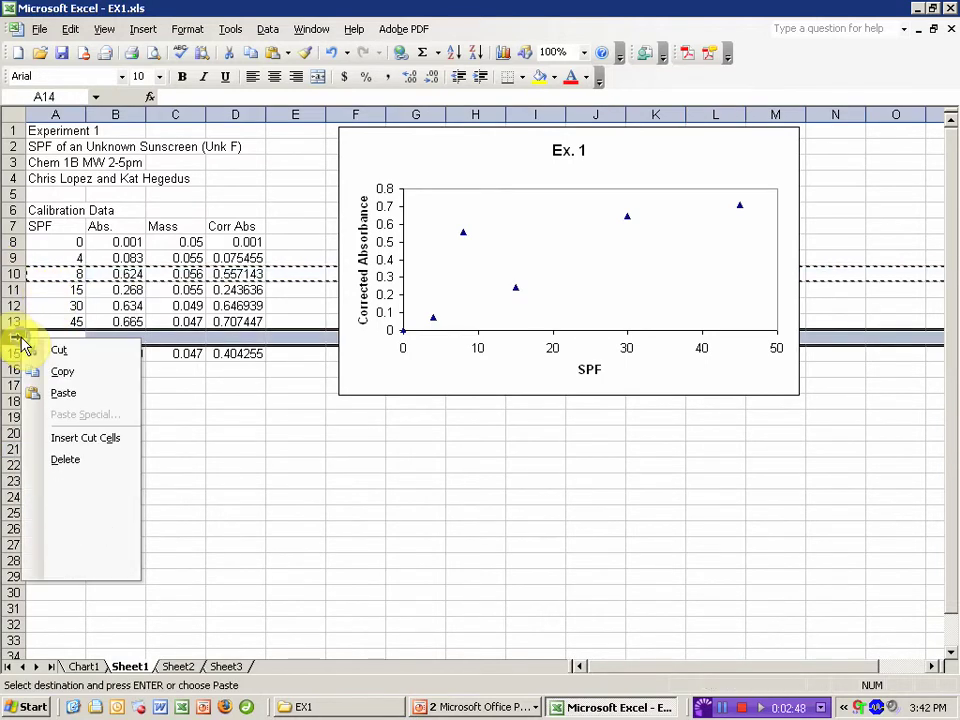
{"action": "left_click", "coordinate": [104, 438]}
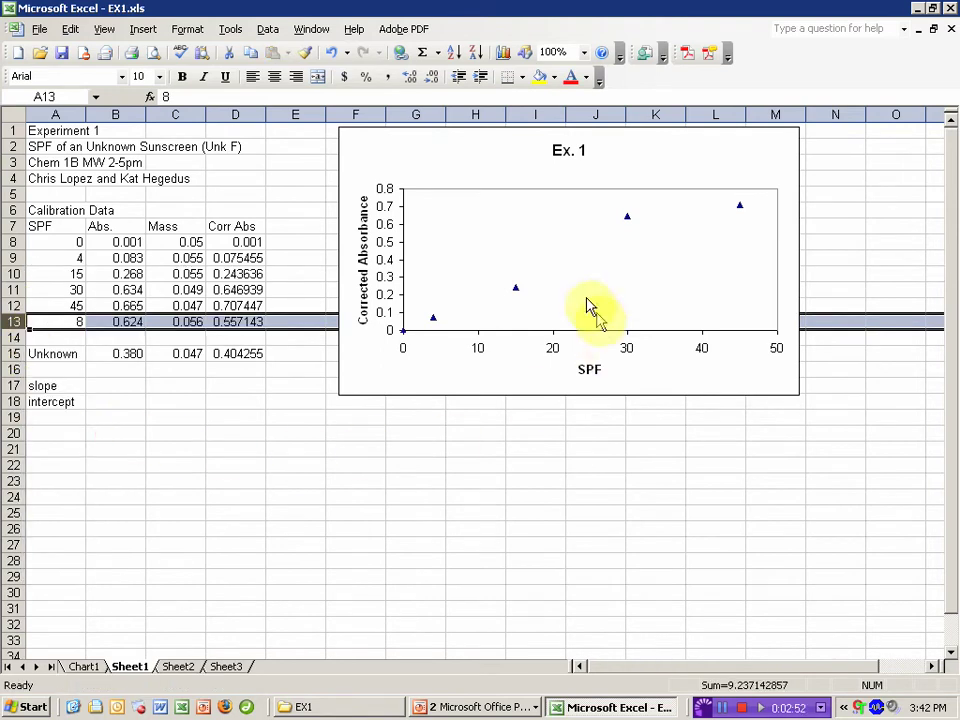
Step: Extend the charted Corr Abs series to include row 13, using A8:A13 for X and D8:D13 for Y
{"action": "left_click", "coordinate": [516, 290]}
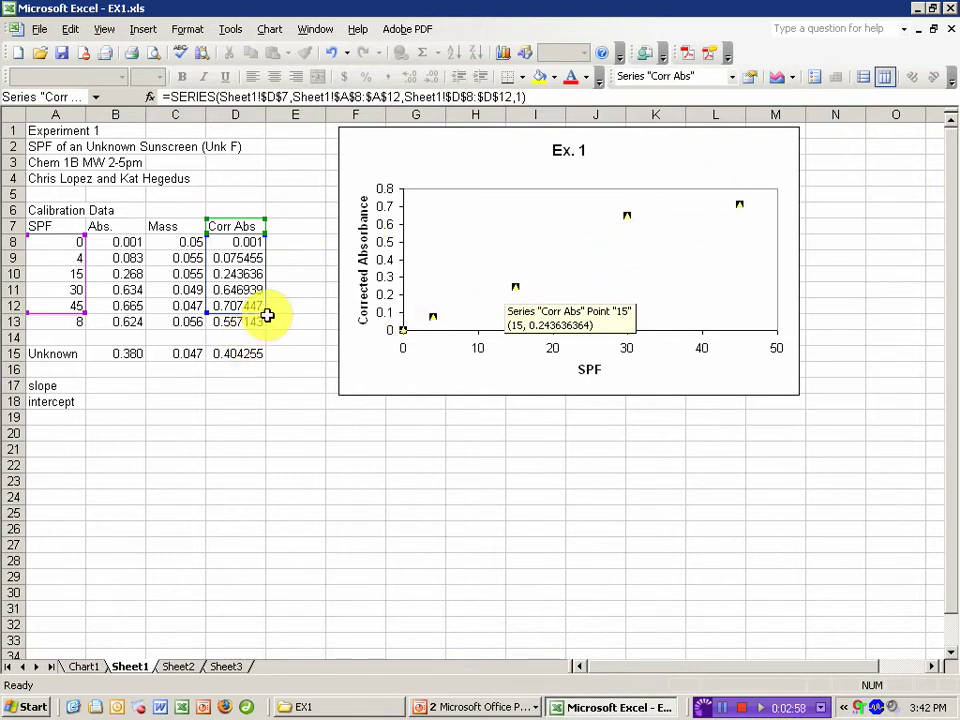
{"action": "left_click_drag", "start_coordinate": [268, 313], "coordinate": [270, 326]}
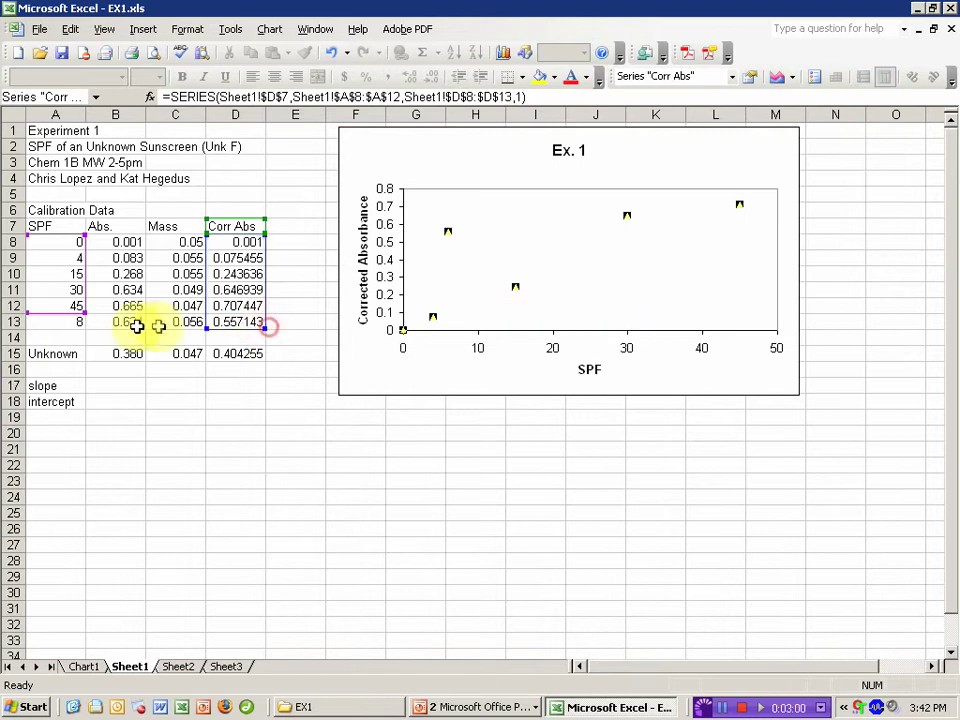
{"action": "left_click_drag", "start_coordinate": [88, 313], "coordinate": [84, 329]}
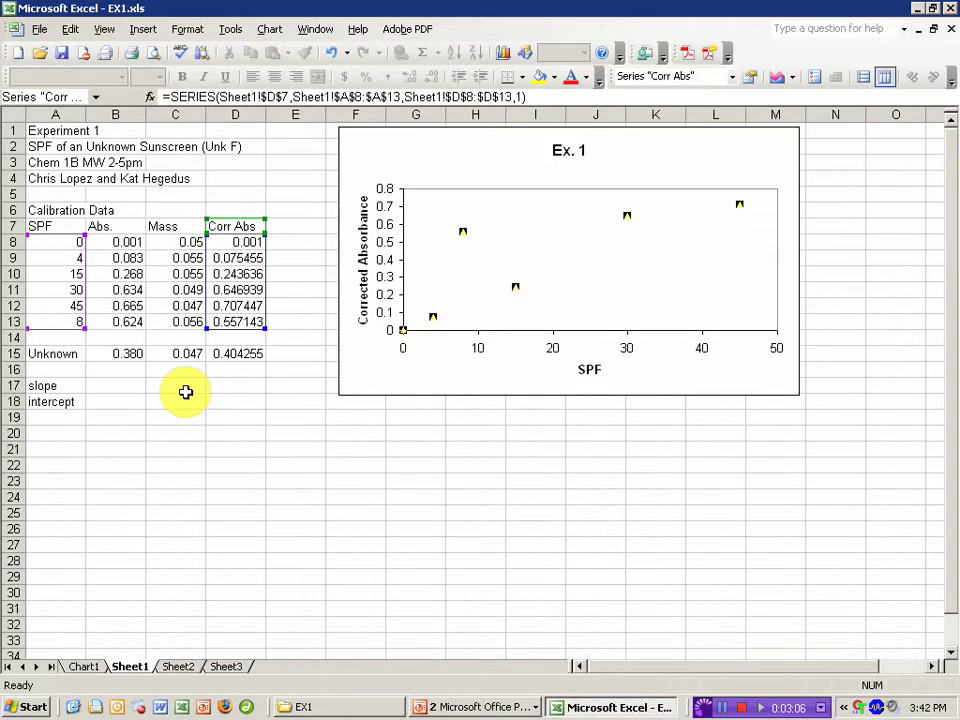
{"action": "left_click", "coordinate": [282, 452]}
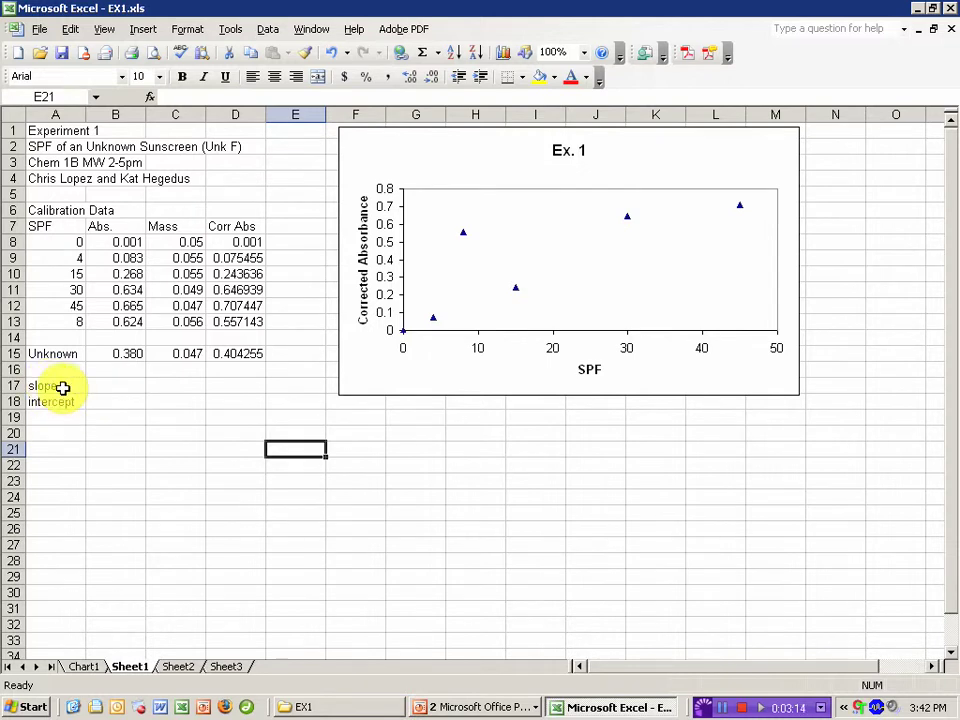
Step: Calculate the slope in B17 with =slope(D8:D12,A8:A12), leaving out the SPF 8 row
{"action": "left_click", "coordinate": [118, 384]}
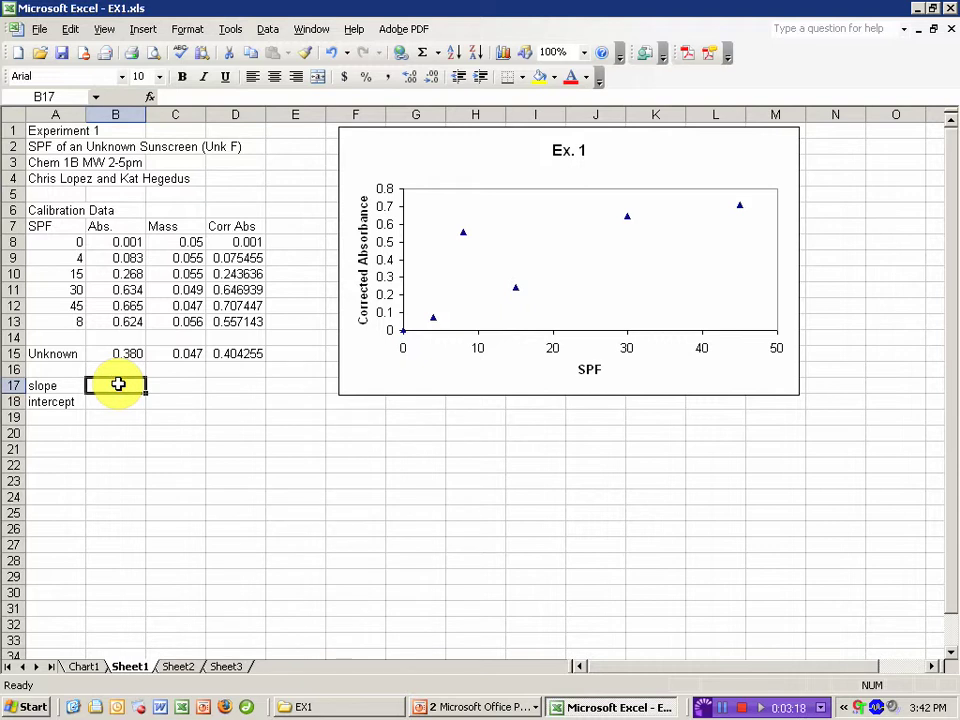
{"action": "type", "text": "=slope"}
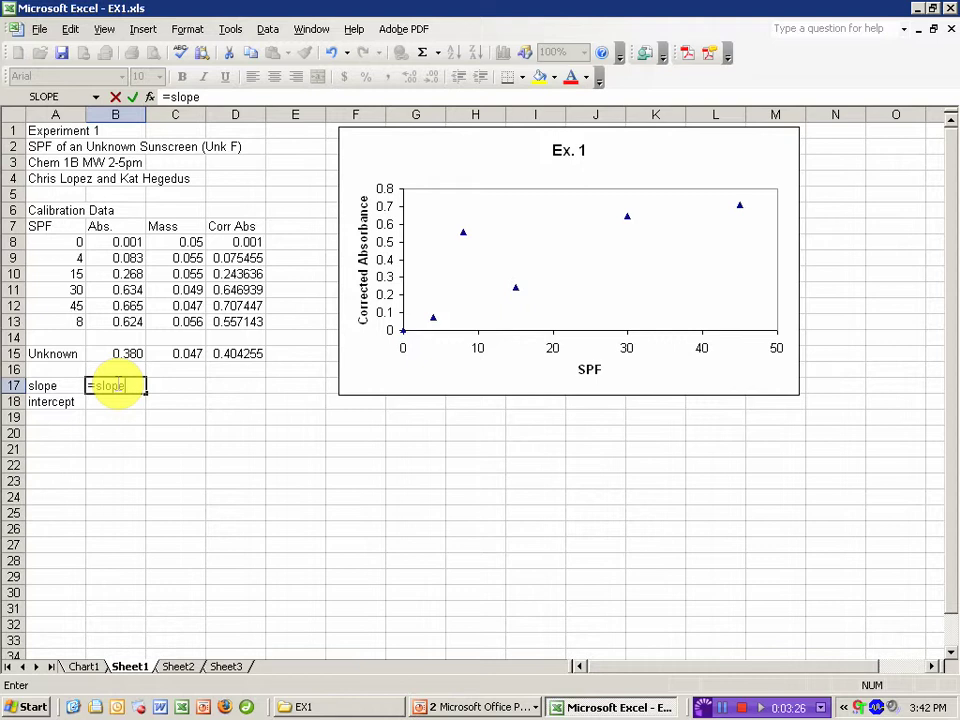
{"action": "type", "text": "("}
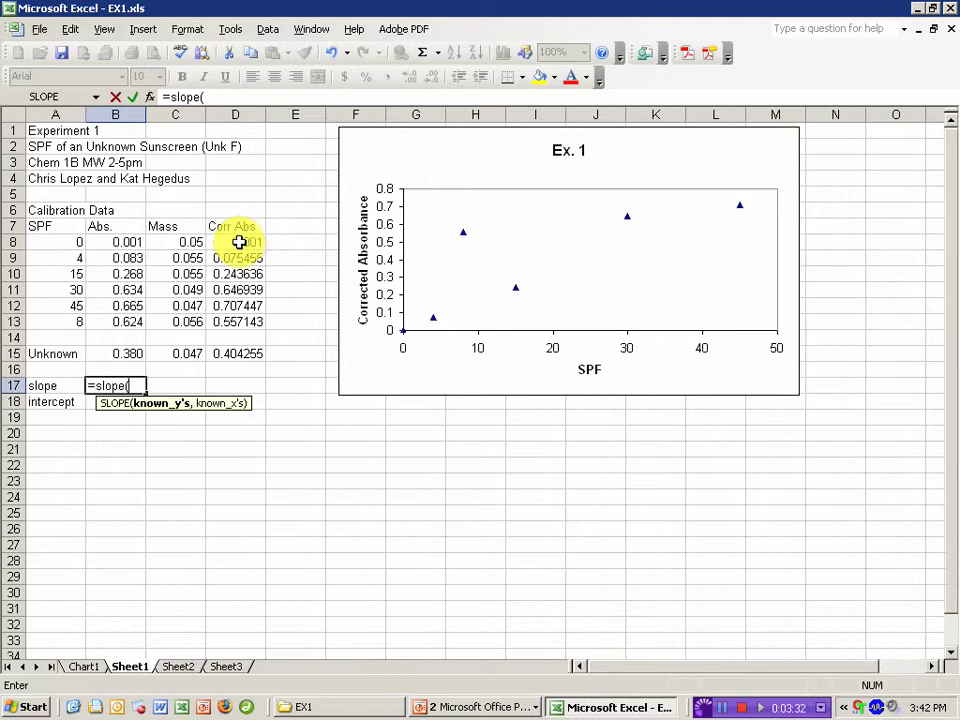
{"action": "left_click_drag", "start_coordinate": [239, 242], "coordinate": [238, 311]}
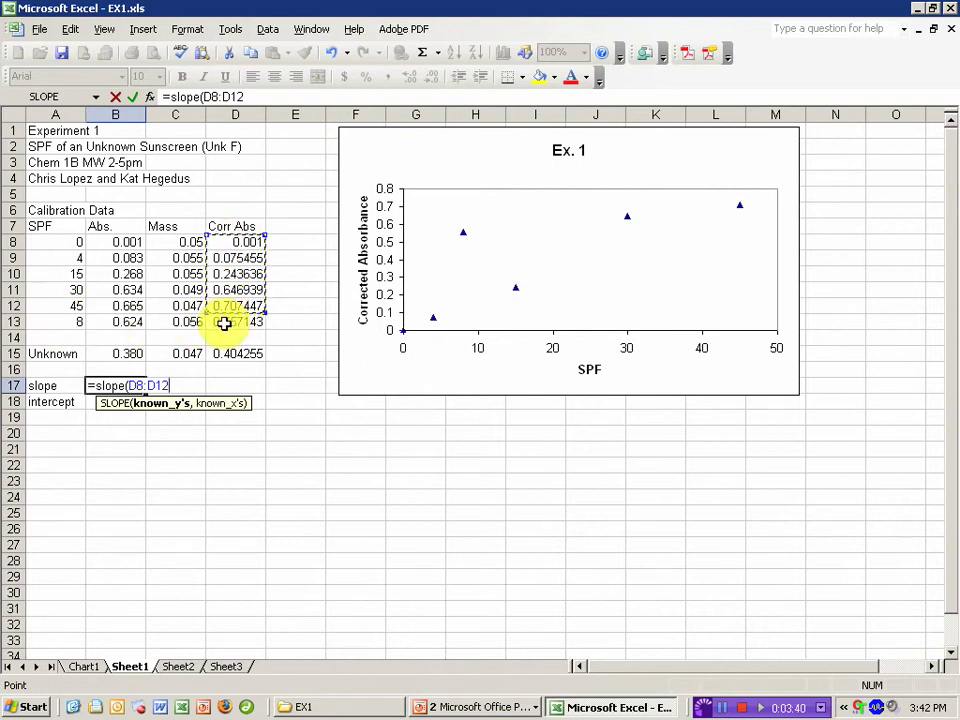
{"action": "type", "text": ","}
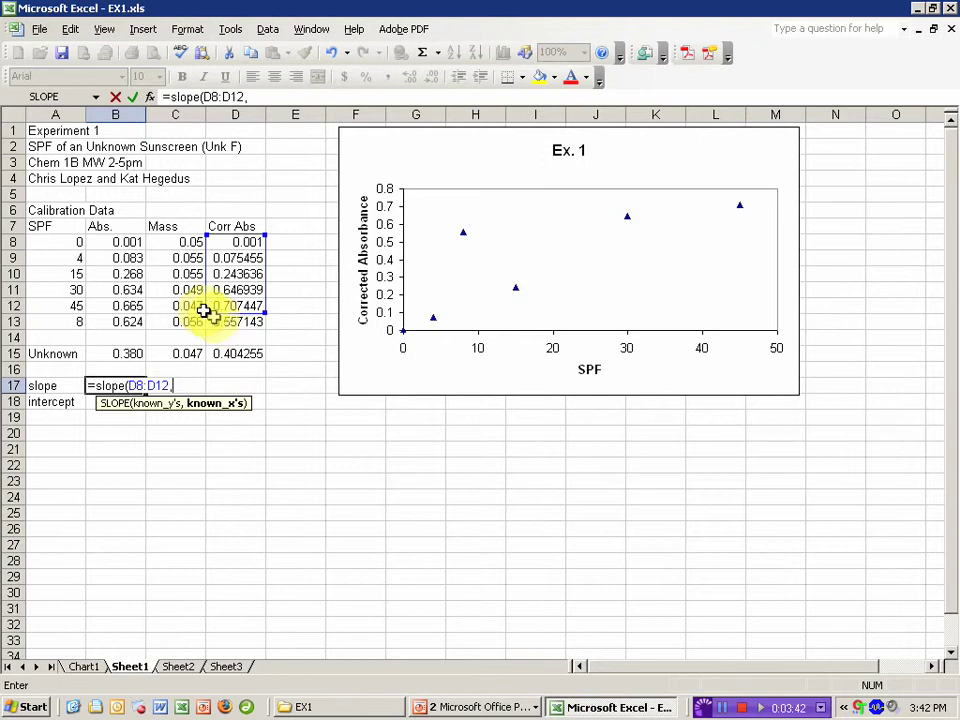
{"action": "left_click_drag", "start_coordinate": [60, 240], "coordinate": [62, 303]}
{"action": "type", "text": ")"}
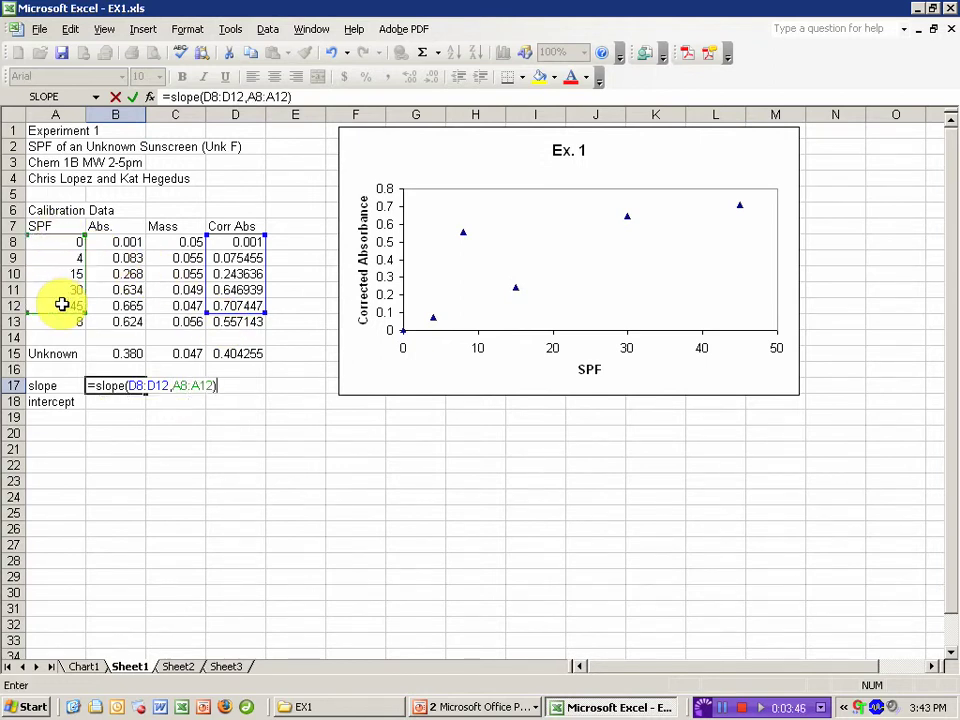
{"action": "key", "text": "Return"}
Step: Calculate the intercept in B18 with =intercept(D8:D12,A8:A12)
{"action": "type", "text": "=interce"}
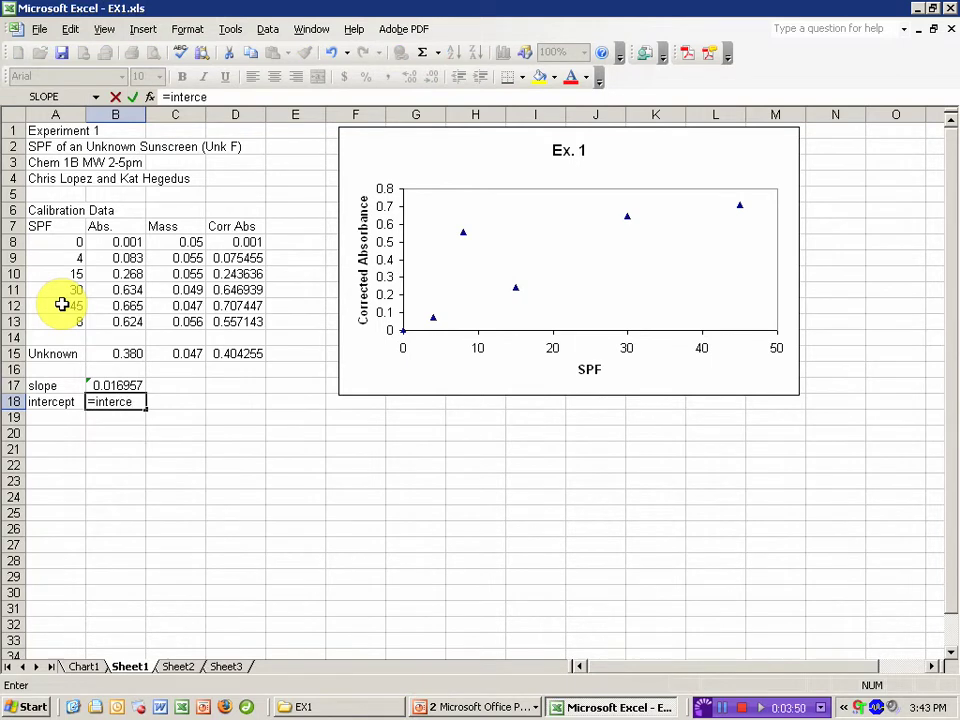
{"action": "type", "text": "pt("}
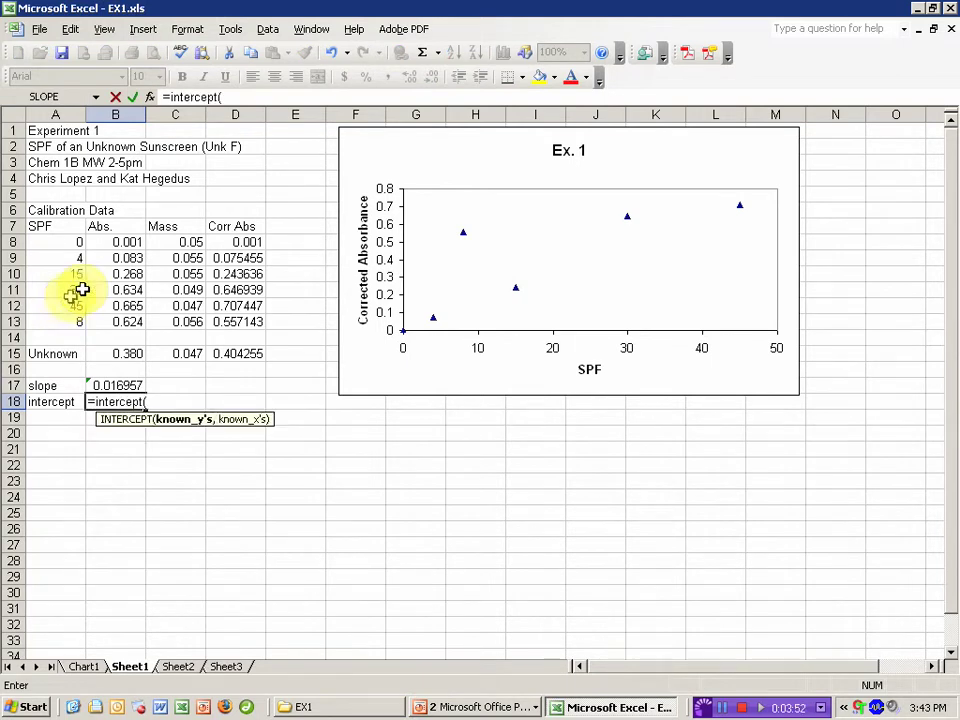
{"action": "left_click_drag", "start_coordinate": [240, 242], "coordinate": [242, 304]}
{"action": "type", "text": ","}
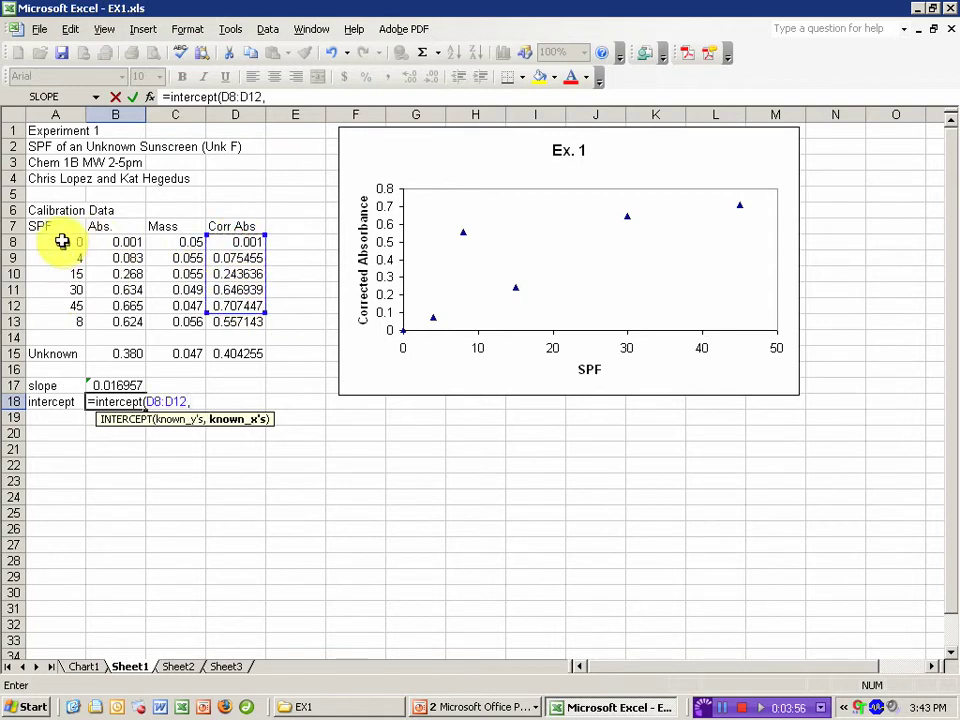
{"action": "left_click_drag", "start_coordinate": [64, 240], "coordinate": [61, 304]}
{"action": "type", "text": ")"}
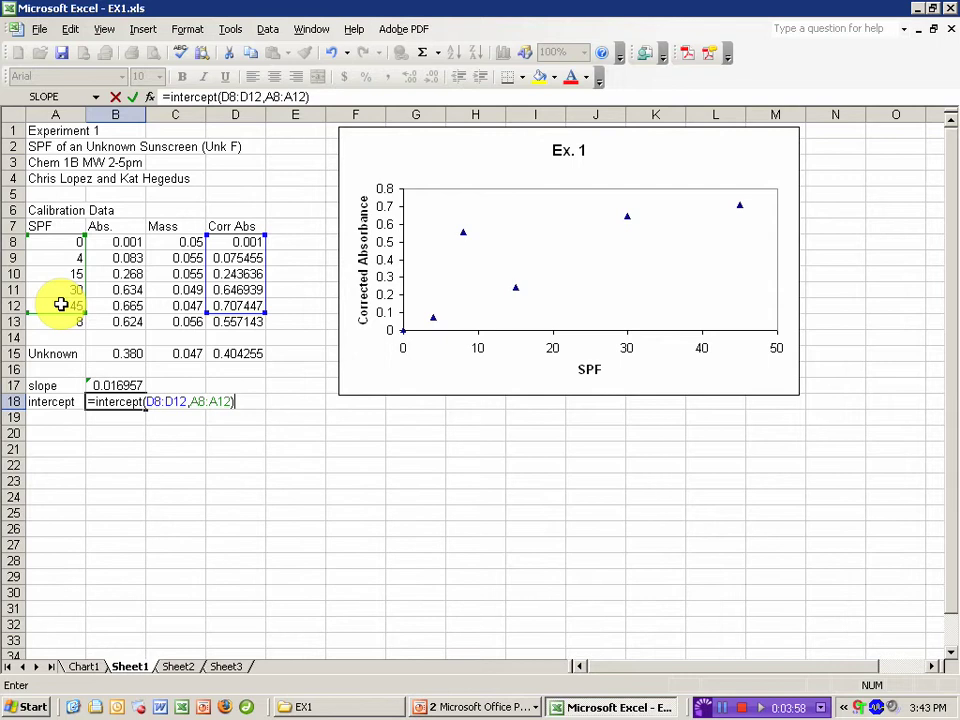
{"action": "key", "text": "Return"}
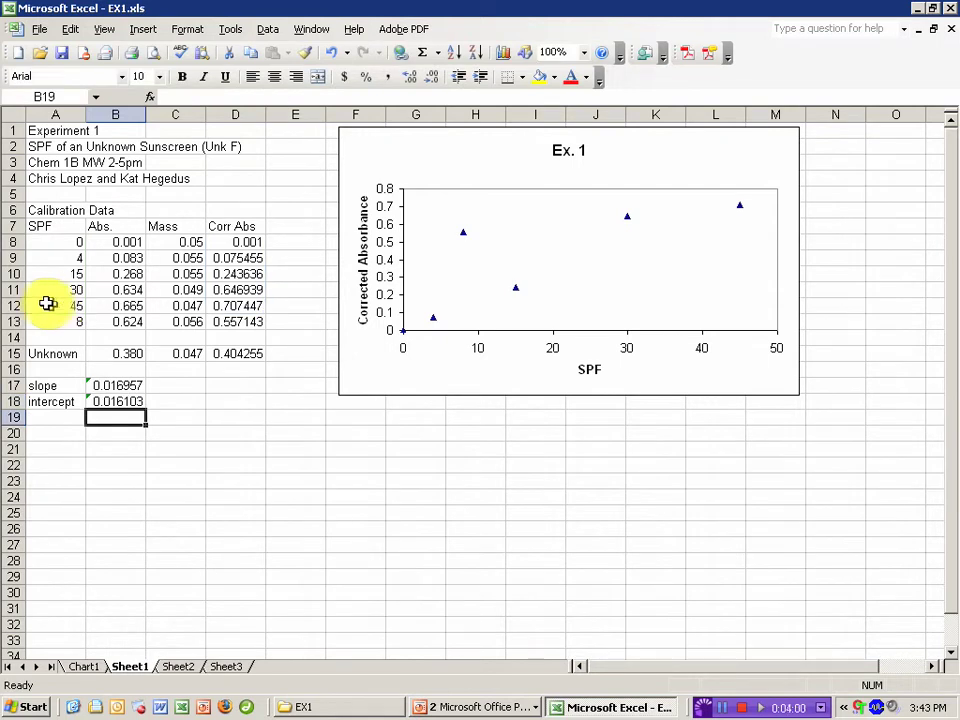
{"action": "left_click", "coordinate": [98, 401]}
{"action": "left_click", "coordinate": [111, 385]}
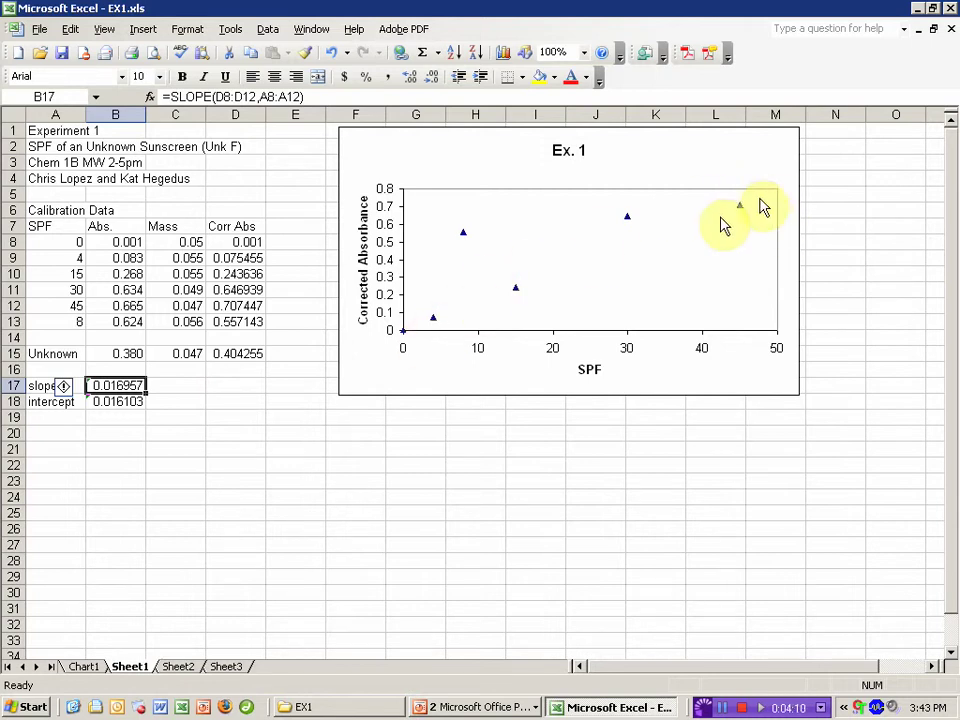
Step: Add the column heading "Fit" in E7, beside the Corr Abs heading
{"action": "left_click", "coordinate": [289, 231]}
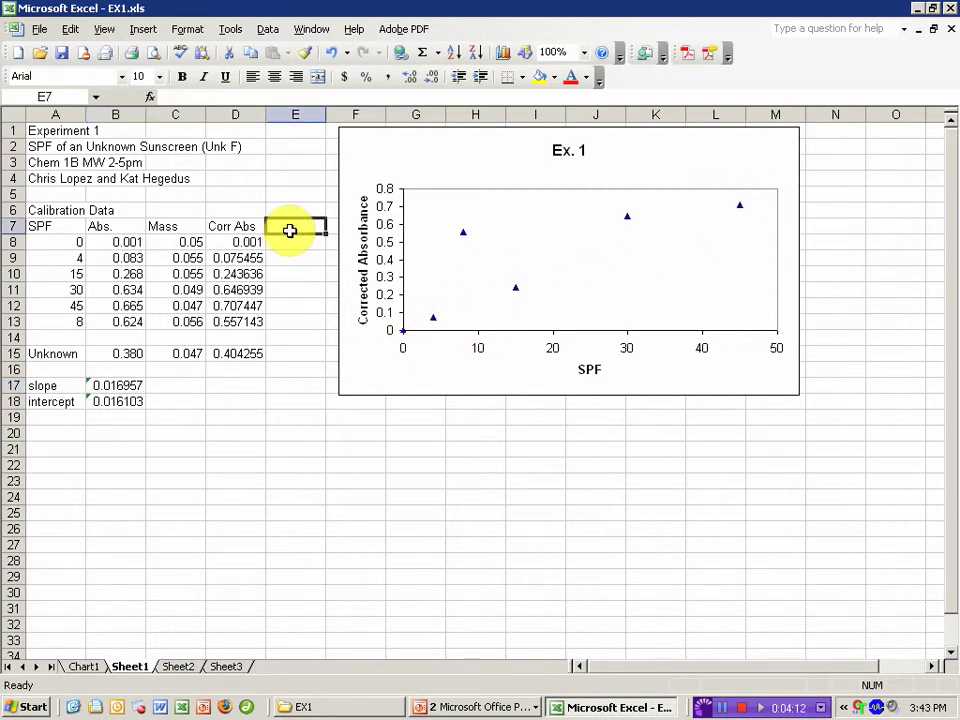
{"action": "type", "text": "F"}
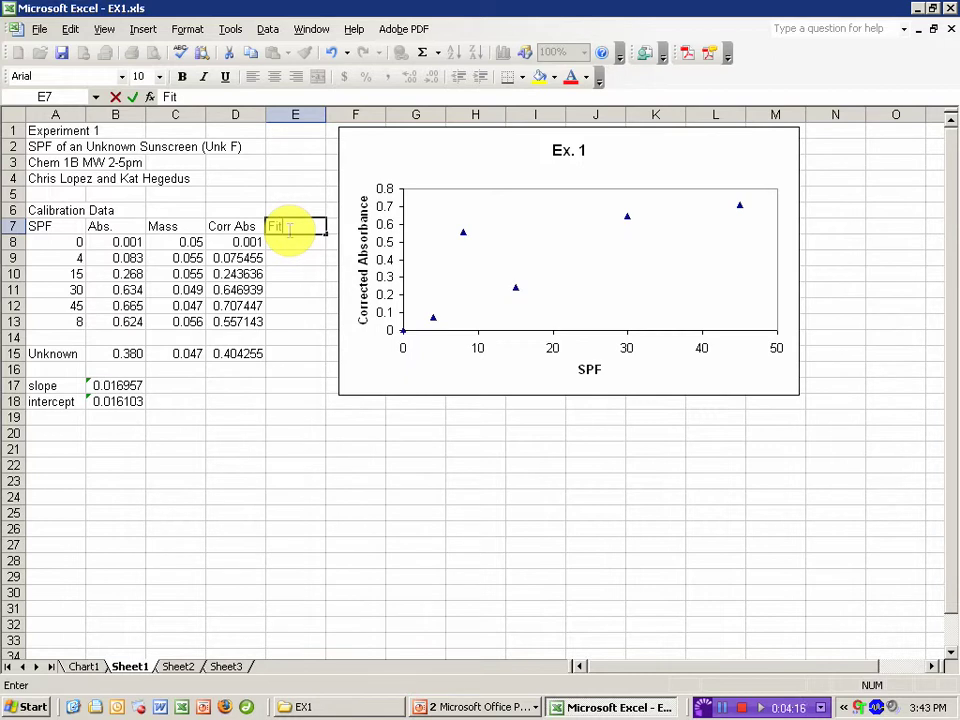
{"action": "type", "text": "it"}
{"action": "key", "text": "Return"}
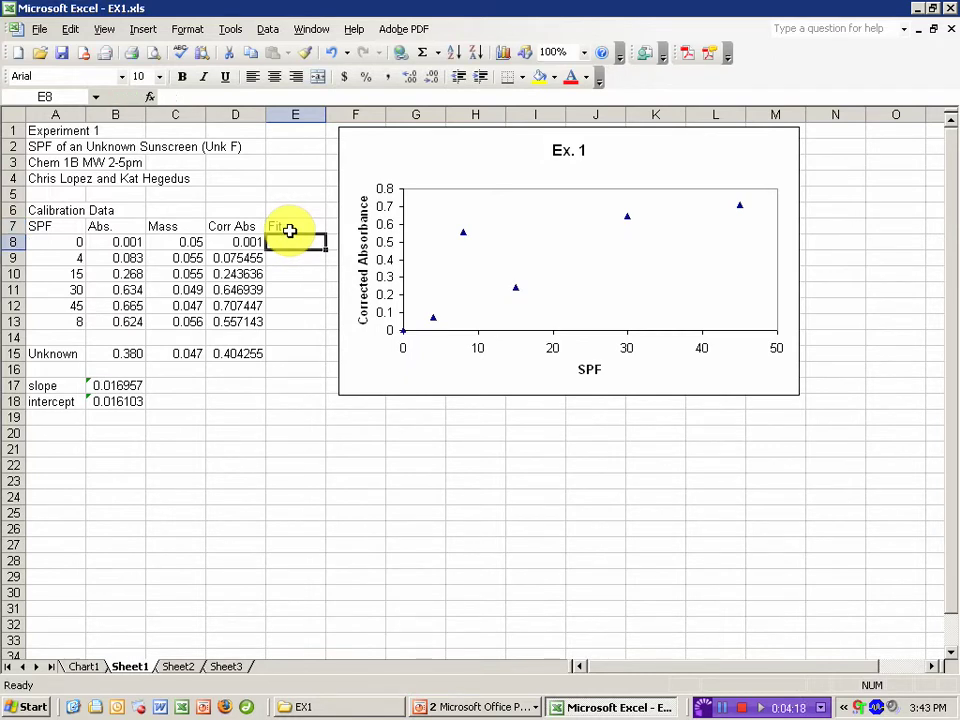
Step: Calculate the fitted value in E8 with =$B$17*A8+$B$18 and fill the formula down through E13
{"action": "type", "text": "="}
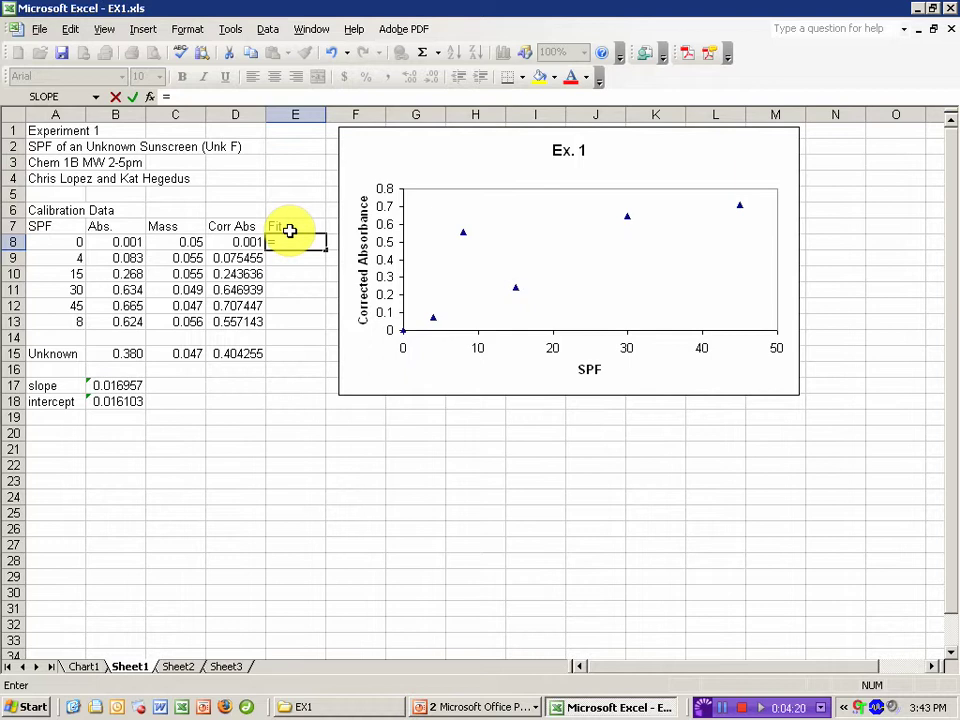
{"action": "left_click", "coordinate": [111, 384]}
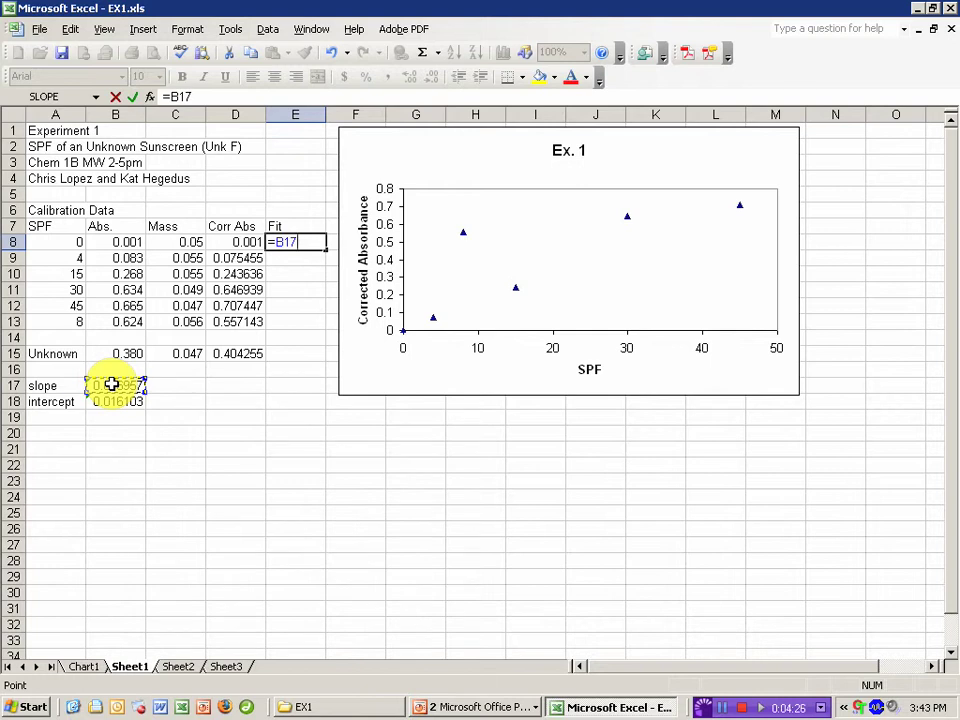
{"action": "key", "text": "F4"}
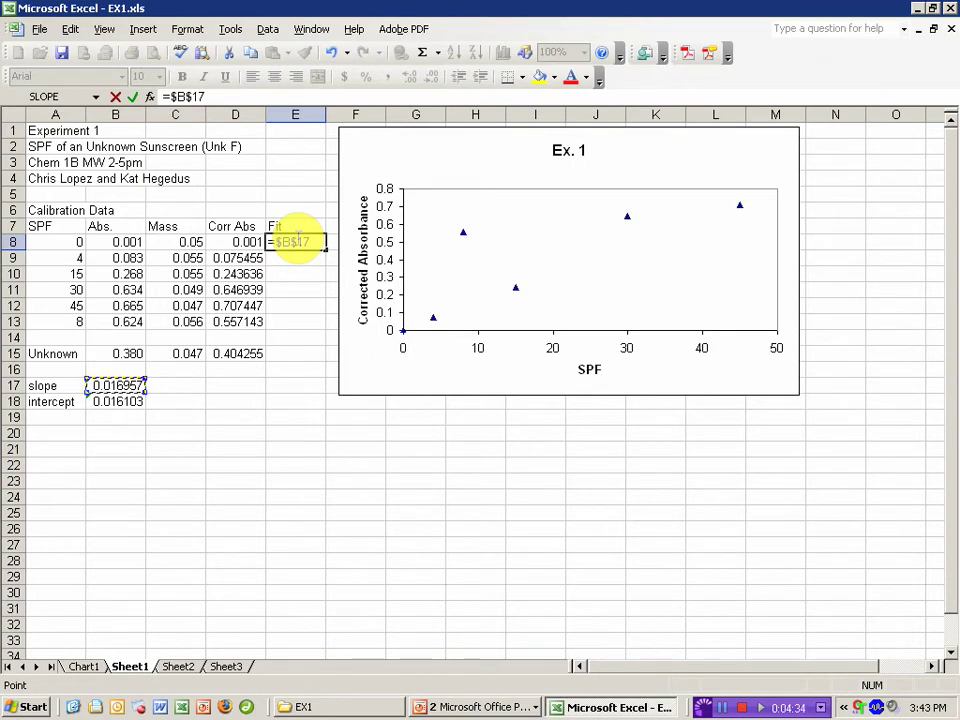
{"action": "left_click", "coordinate": [46, 241]}
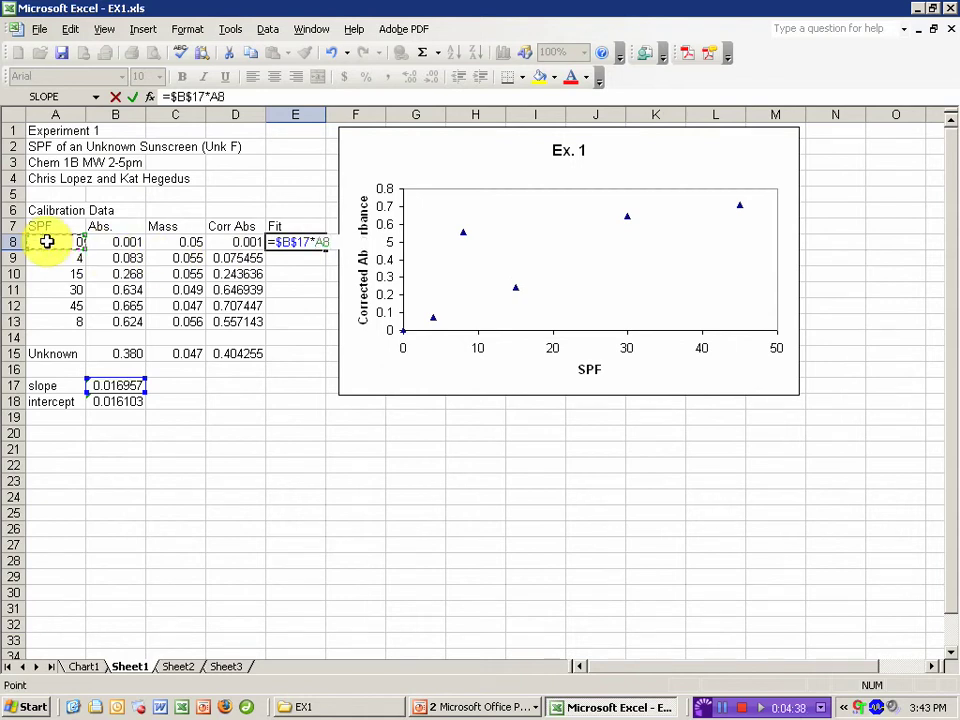
{"action": "type", "text": "+"}
{"action": "left_click", "coordinate": [107, 401]}
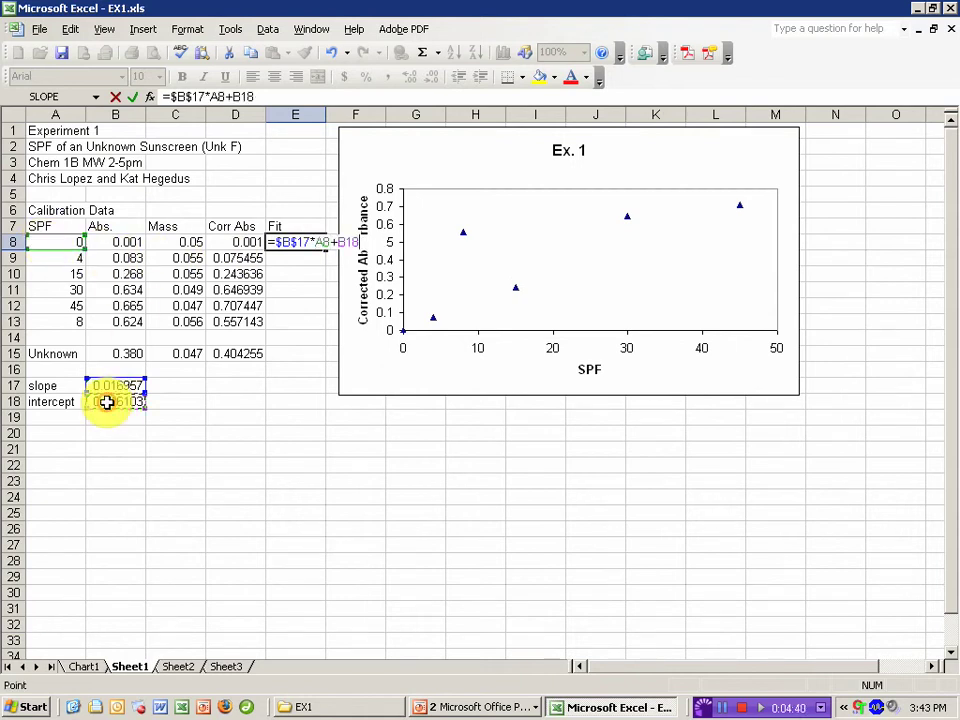
{"action": "key", "text": "F4"}
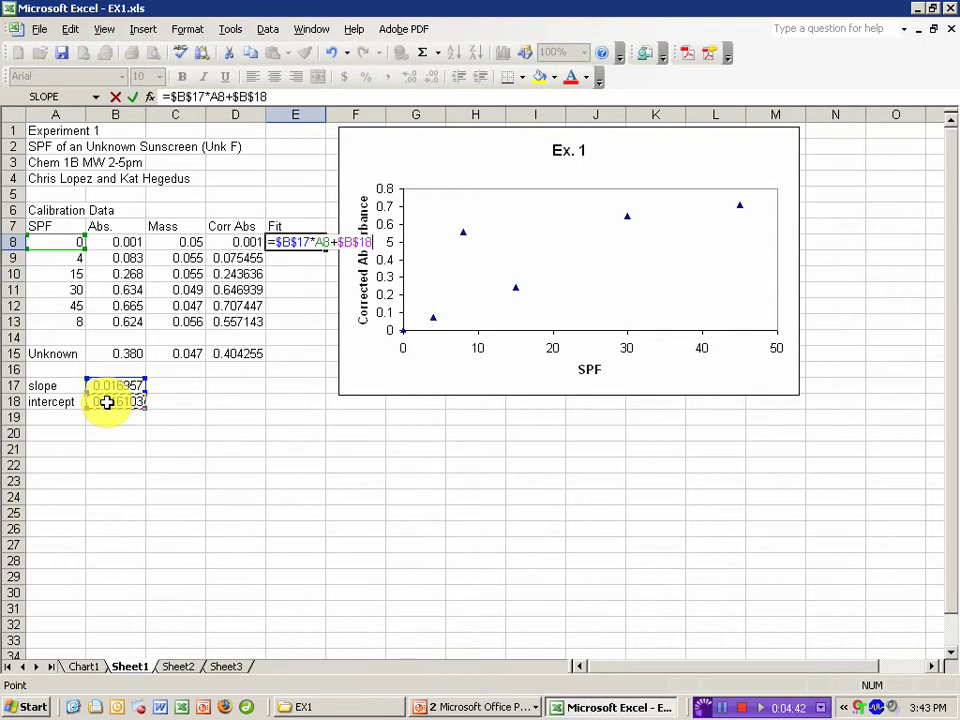
{"action": "key", "text": "Return"}
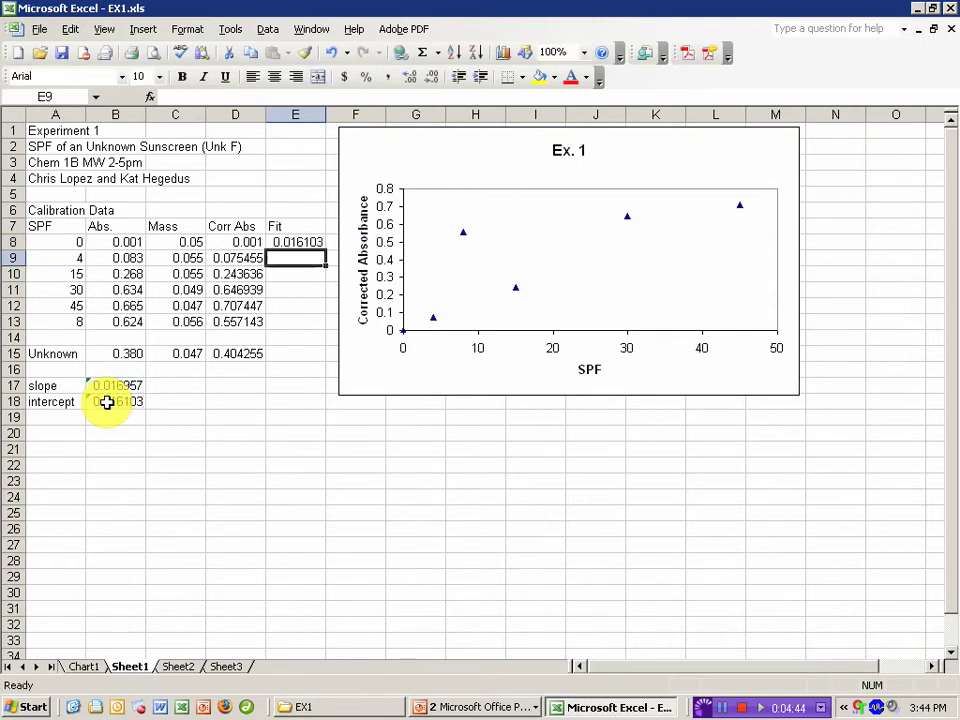
{"action": "left_click", "coordinate": [305, 242]}
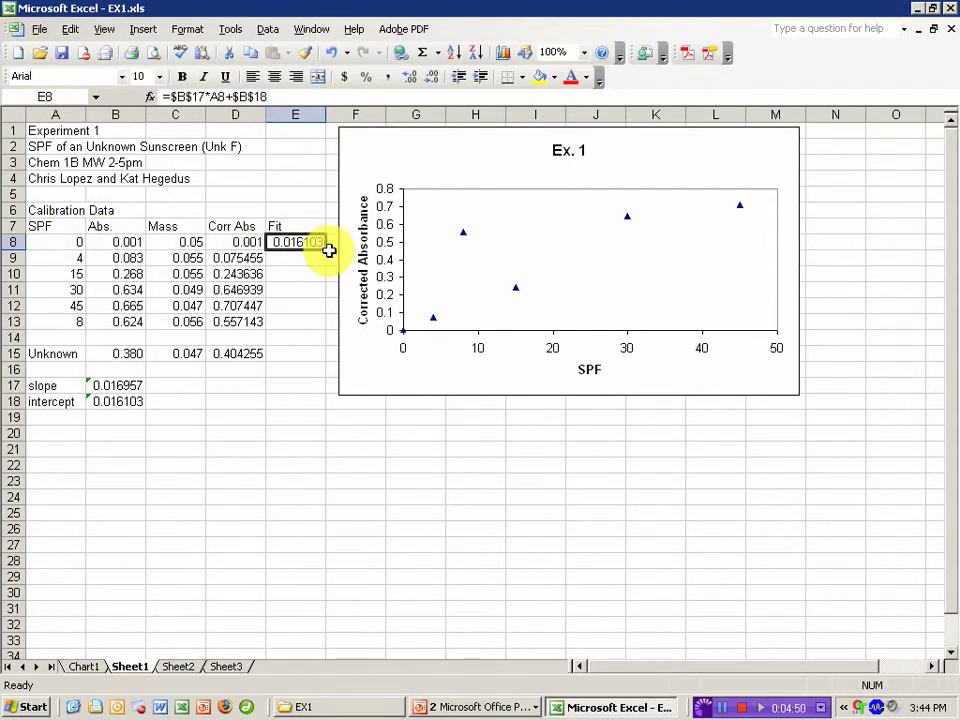
{"action": "left_click_drag", "start_coordinate": [325, 253], "coordinate": [328, 330]}
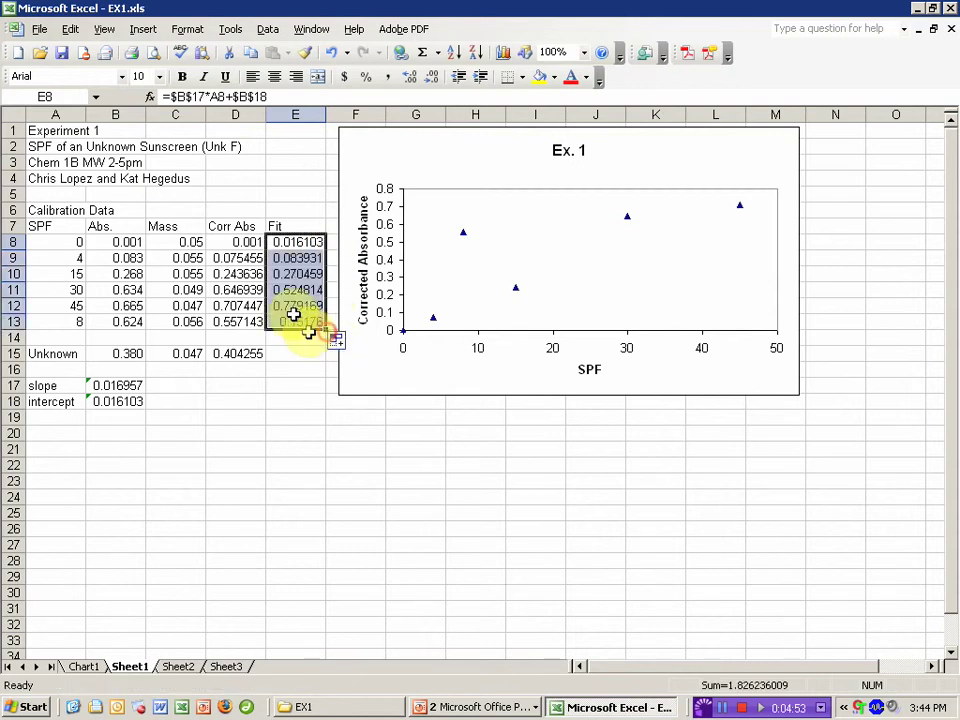
Step: Add a new data series named "Fit" to the Ex. 1 chart's source data
{"action": "left_click", "coordinate": [463, 146]}
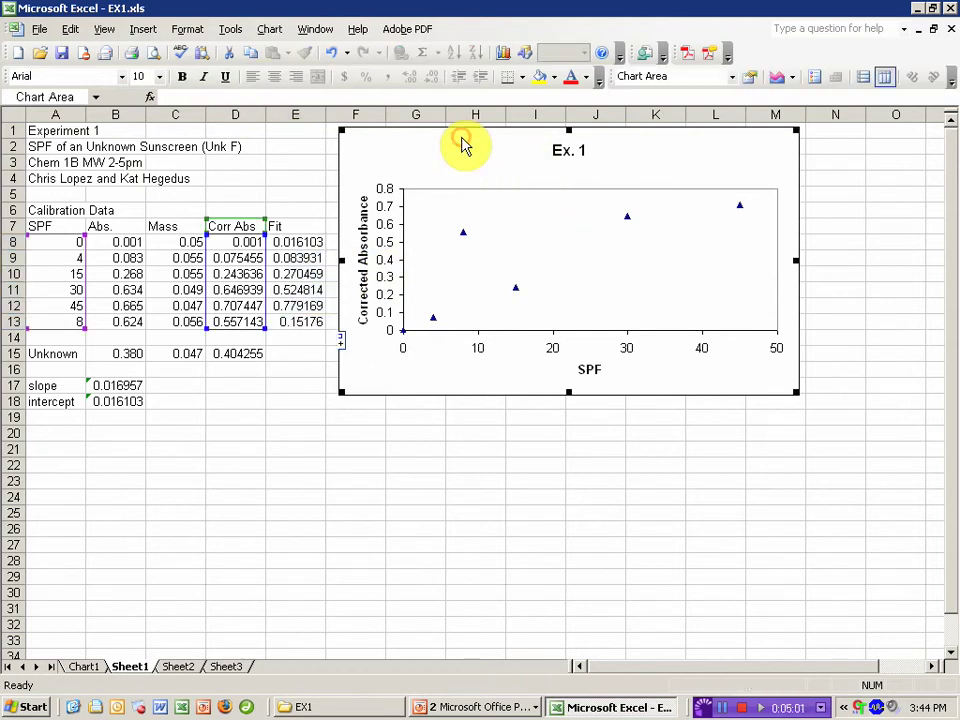
{"action": "left_click", "coordinate": [268, 30]}
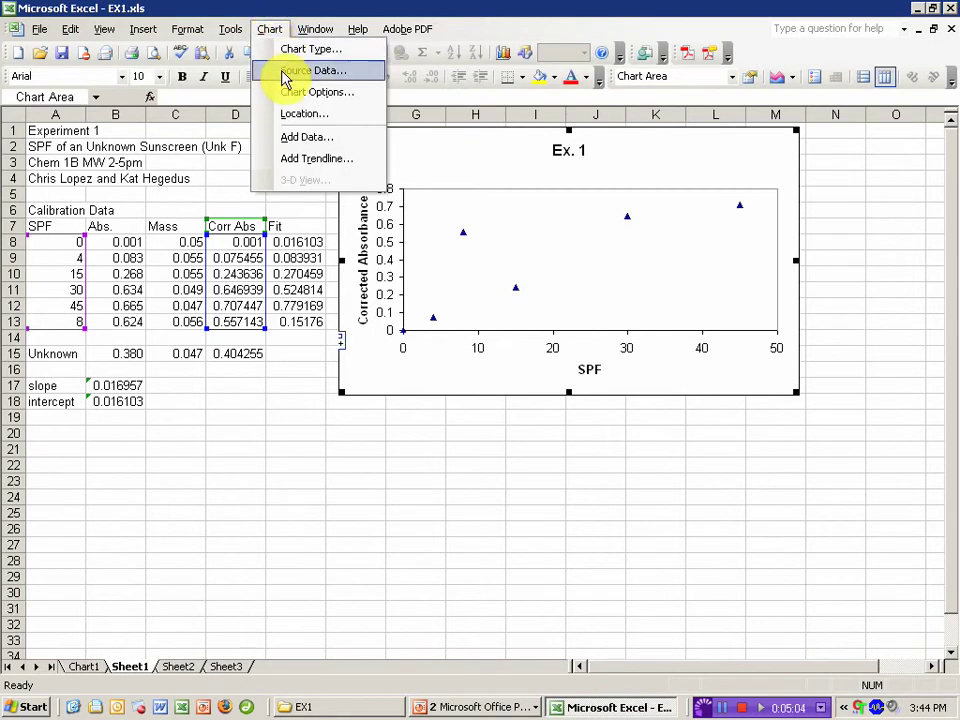
{"action": "left_click", "coordinate": [281, 70]}
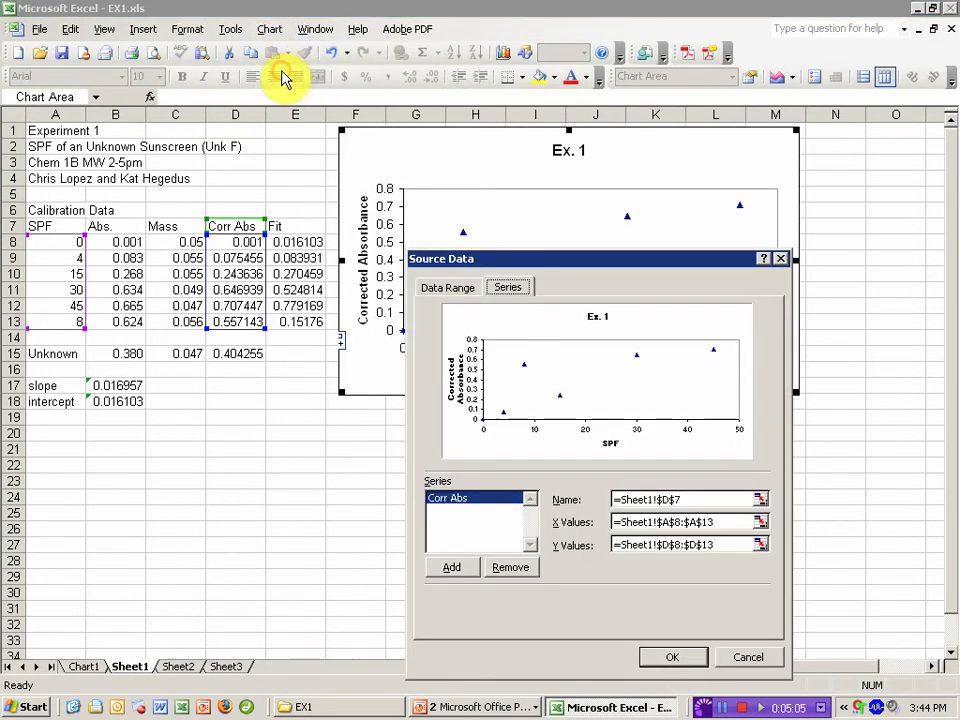
{"action": "left_click", "coordinate": [453, 569]}
{"action": "left_click", "coordinate": [637, 498]}
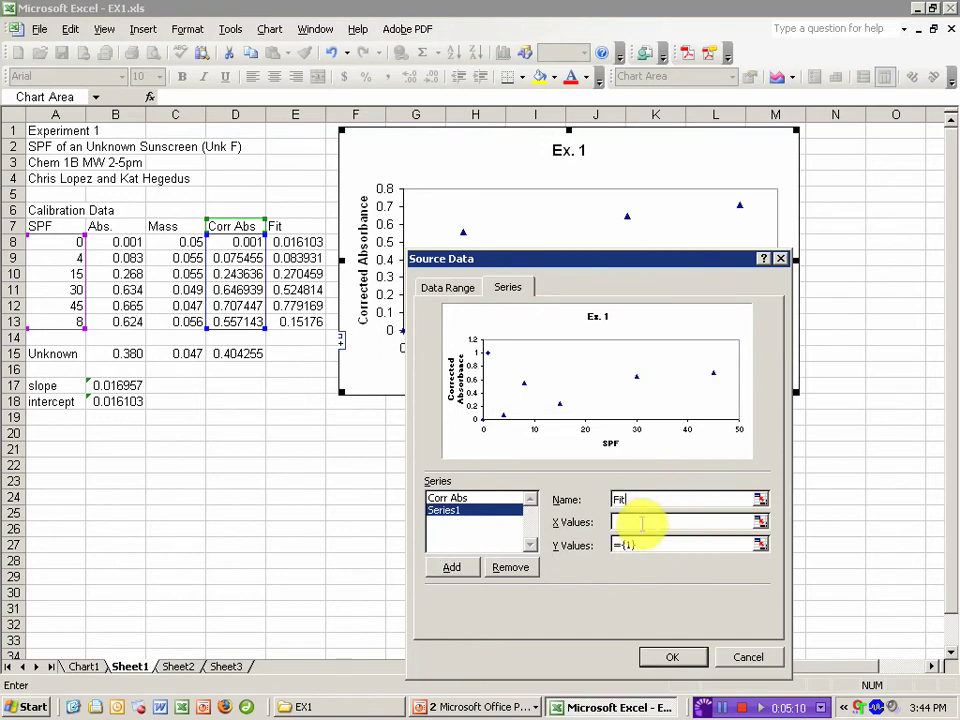
Step: Set the Fit series' X values to A8:A13 and its Y values to E8:E13, and apply the source data
{"action": "left_click", "coordinate": [641, 522]}
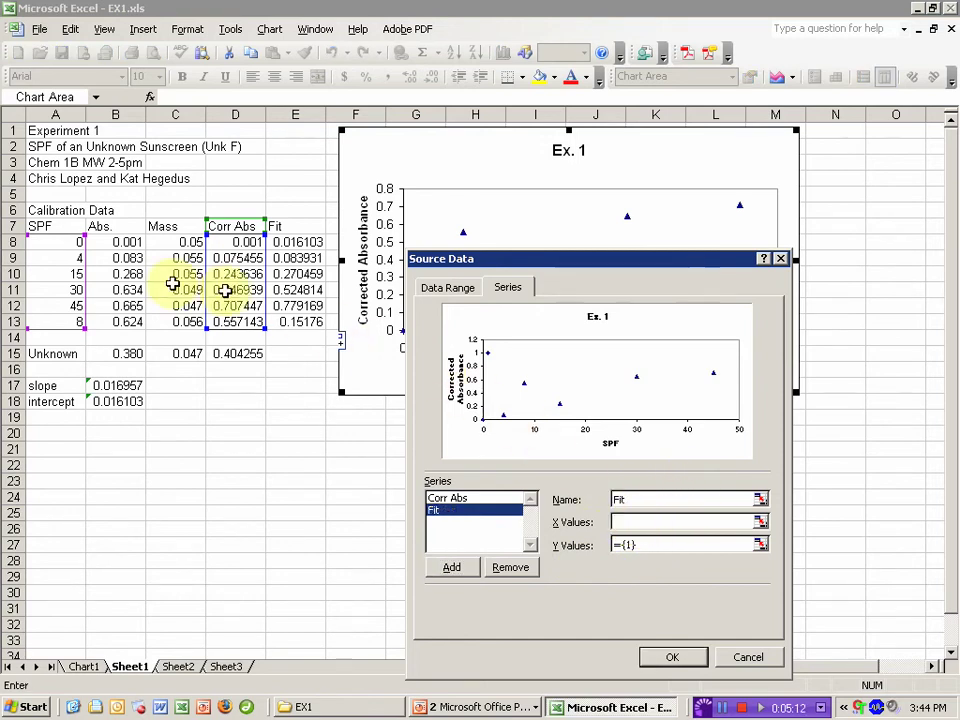
{"action": "left_click", "coordinate": [57, 241]}
{"action": "left_click_drag", "start_coordinate": [57, 241], "coordinate": [54, 319]}
{"action": "left_click", "coordinate": [614, 546]}
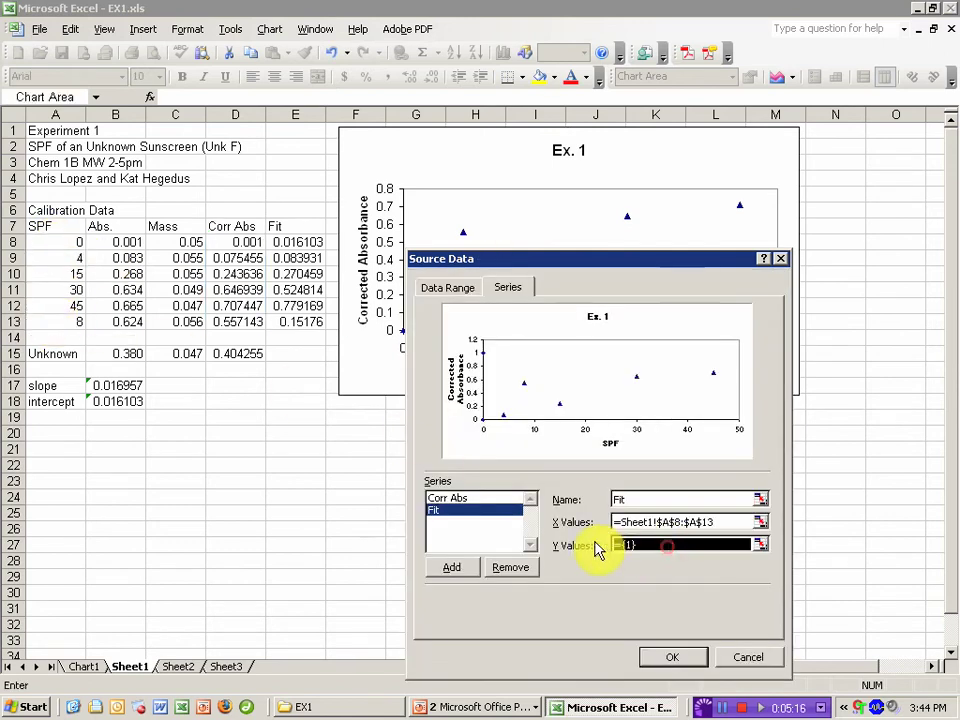
{"action": "left_click_drag", "start_coordinate": [295, 243], "coordinate": [296, 326]}
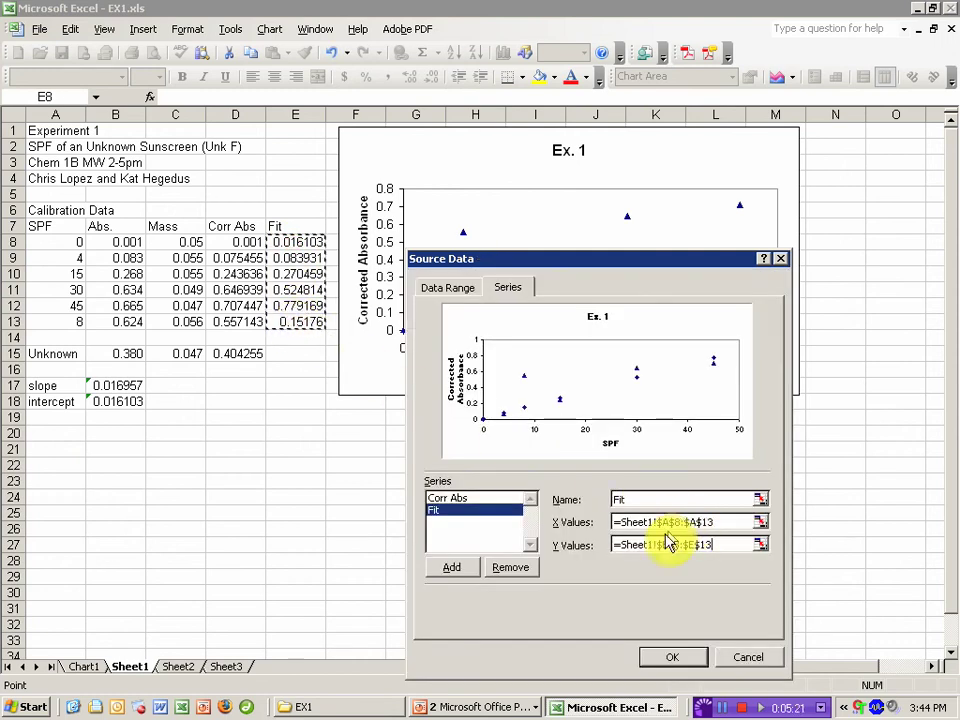
{"action": "left_click", "coordinate": [671, 656]}
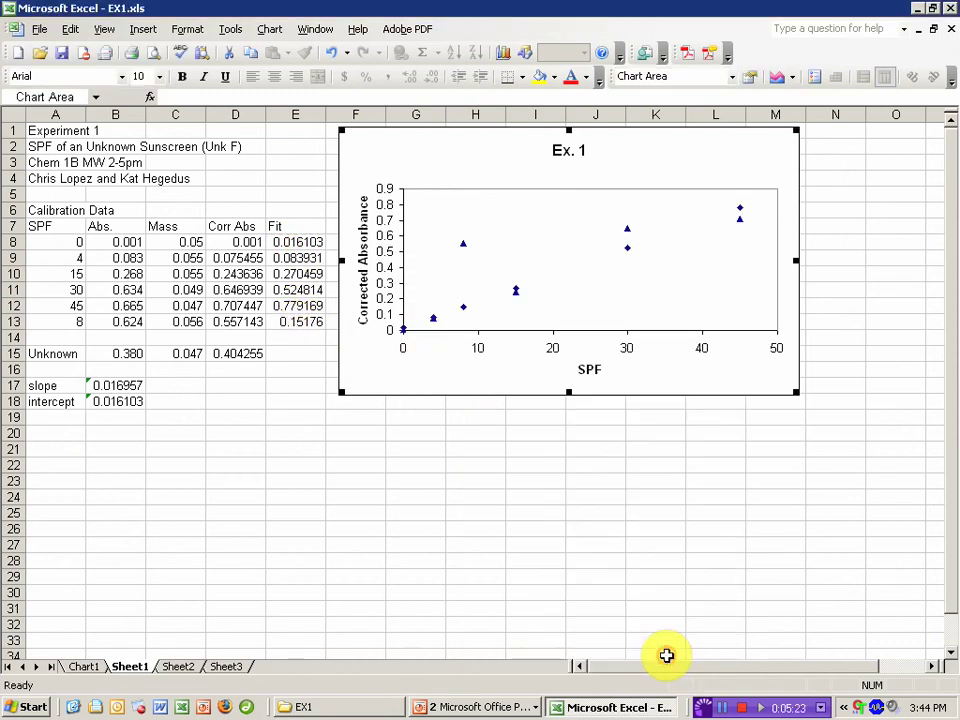
Step: Format the Fit series on the chart with an automatic line and no markers
{"action": "left_click", "coordinate": [465, 312]}
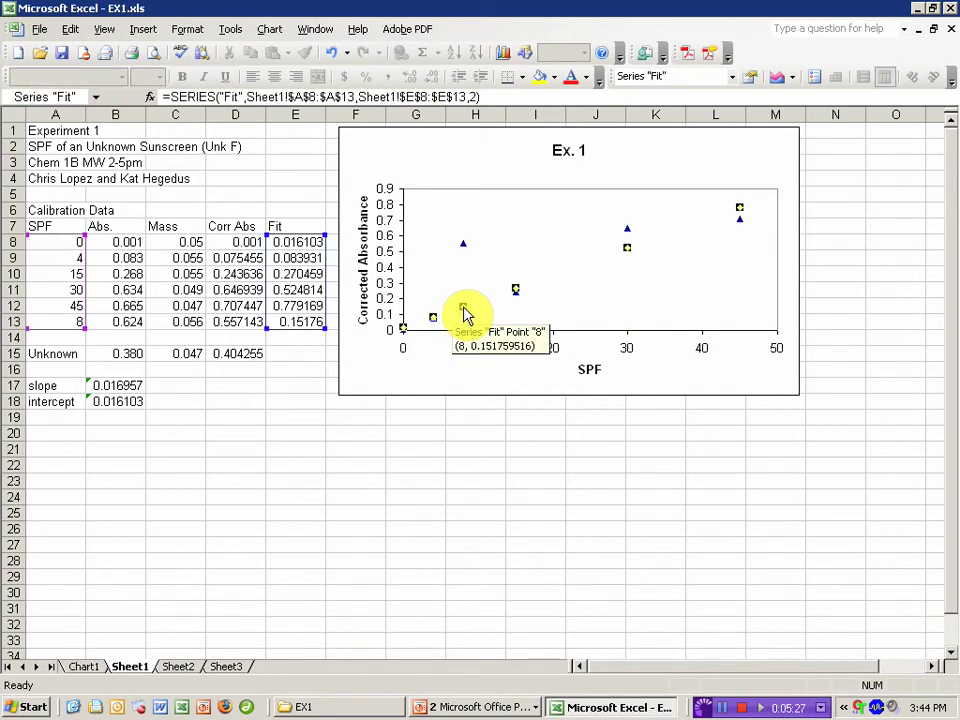
{"action": "right_click", "coordinate": [463, 312]}
{"action": "left_click", "coordinate": [470, 319]}
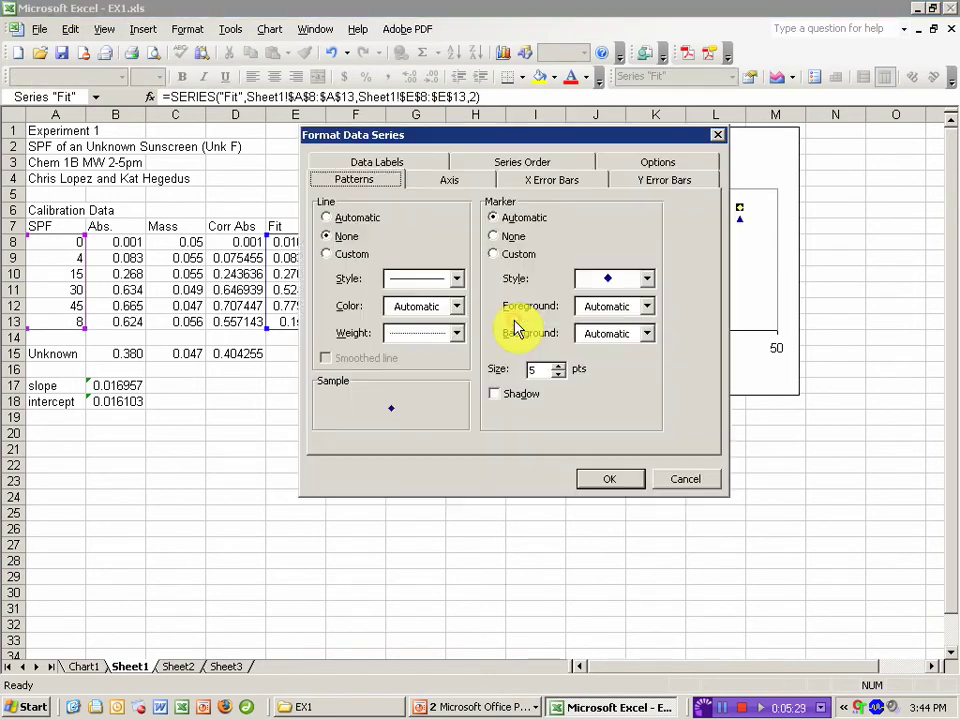
{"action": "left_click", "coordinate": [492, 237]}
{"action": "left_click", "coordinate": [330, 217]}
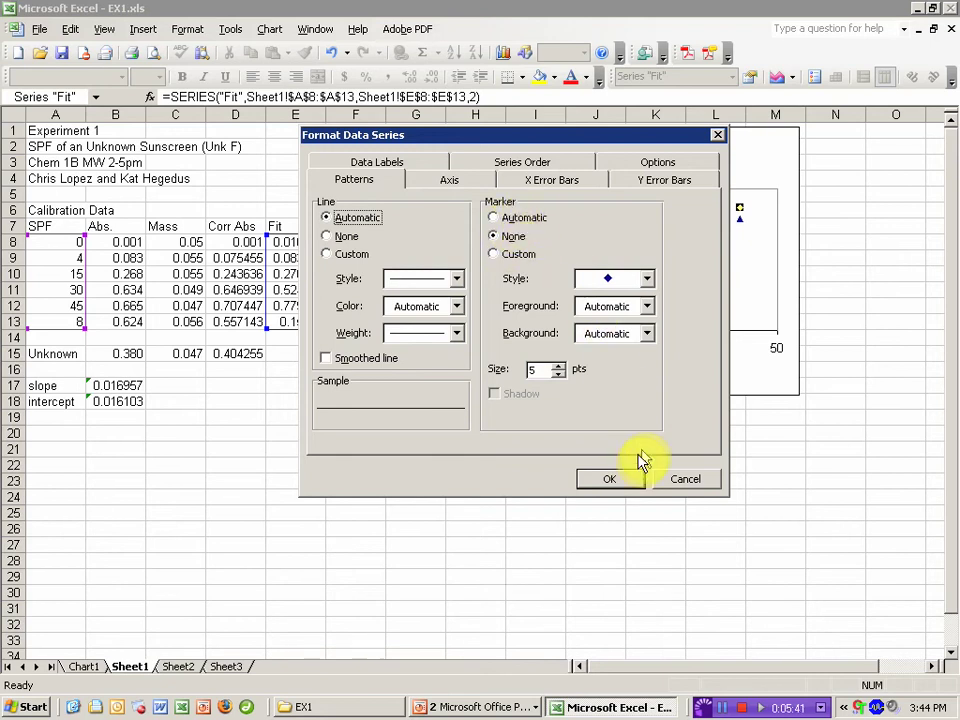
{"action": "left_click", "coordinate": [617, 485]}
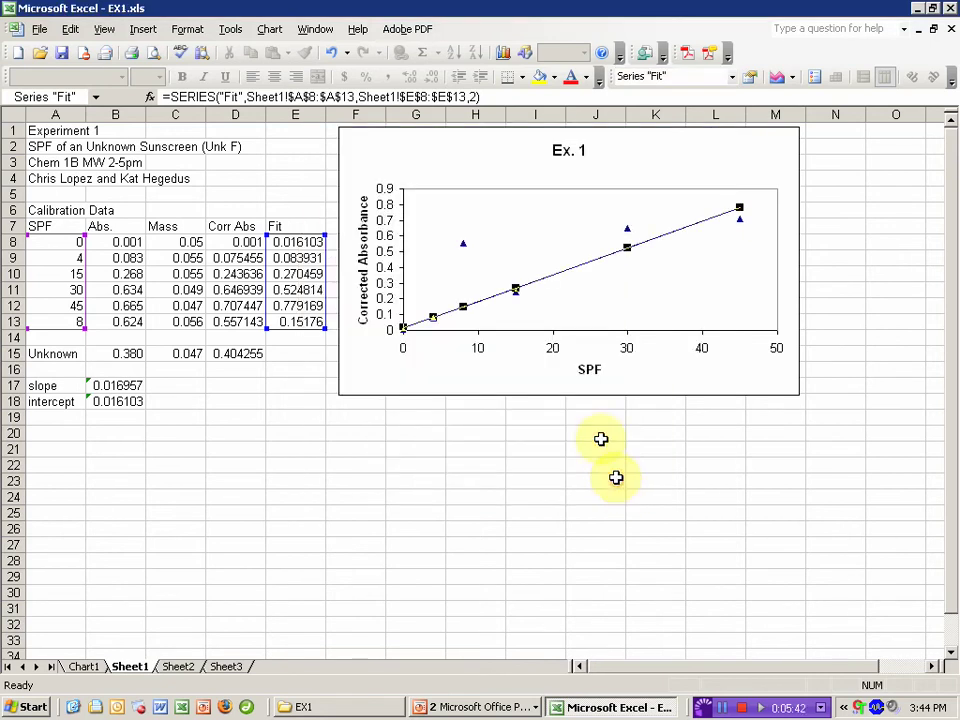
{"action": "left_click", "coordinate": [714, 434]}
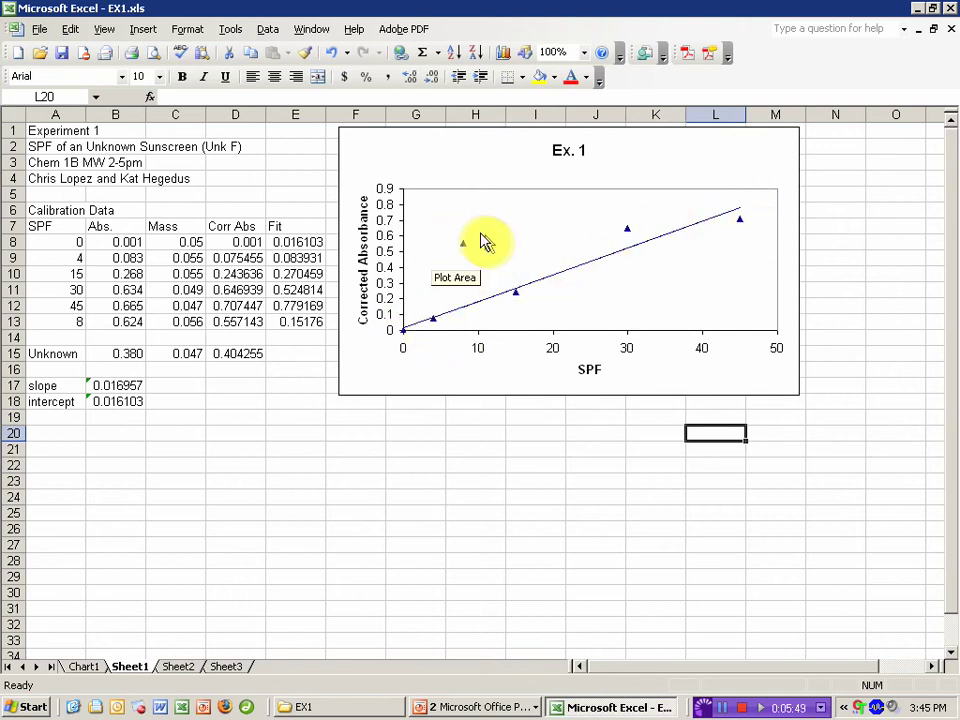
Step: Add the row label "Unk SPF" in A20, below the slope and intercept rows
{"action": "left_click", "coordinate": [52, 434]}
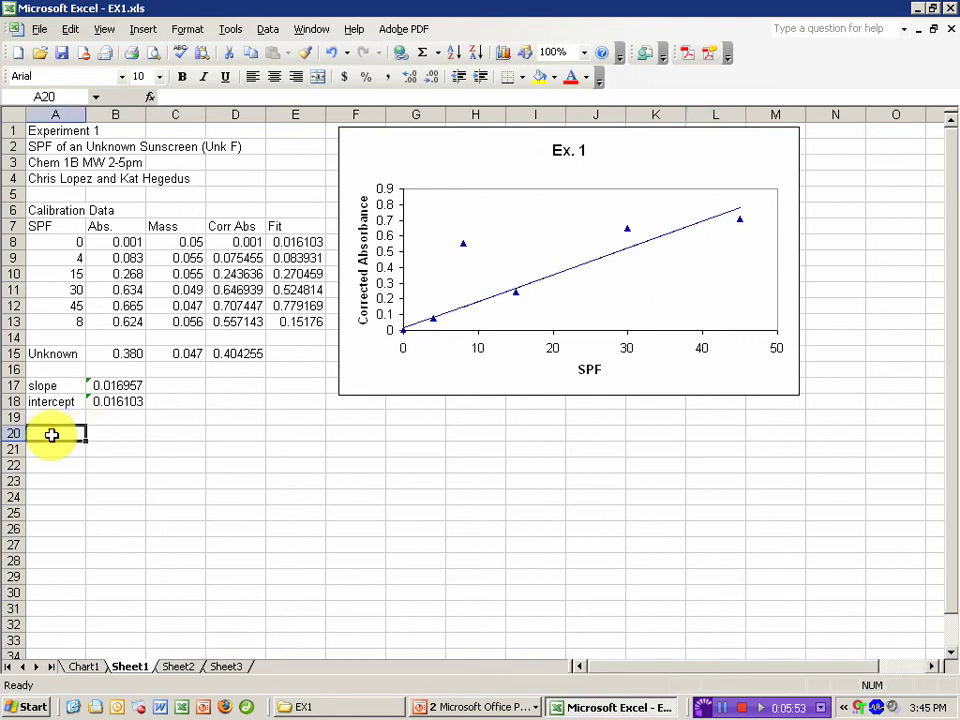
{"action": "type", "text": "UN"}
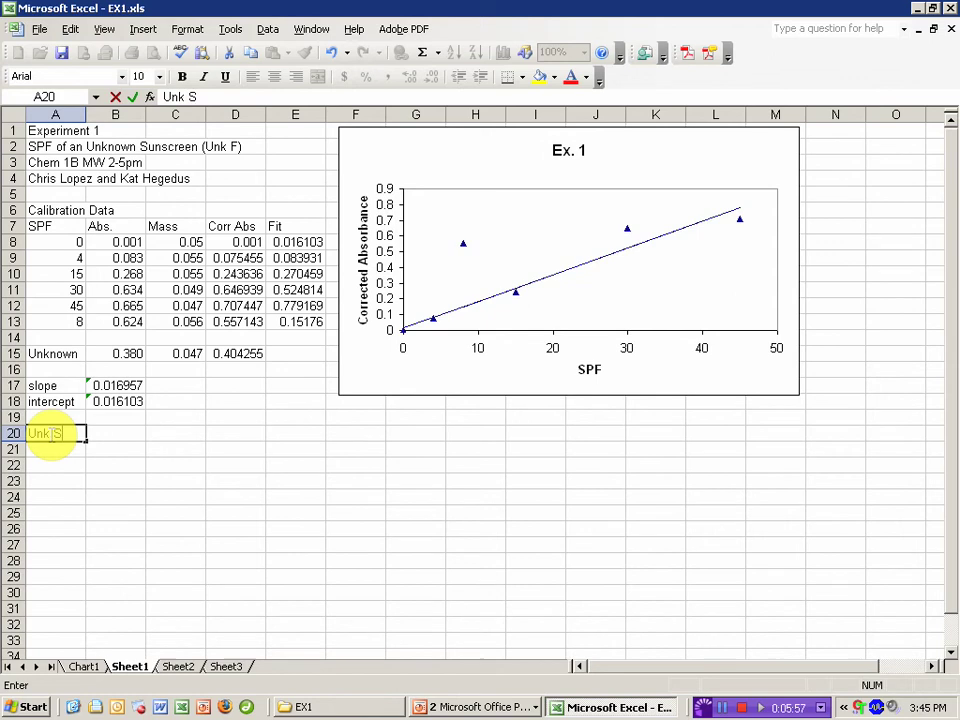
{"action": "key", "text": "Tab"}
Step: Calculate the unknown's SPF in B20 with =(D15-B18)/B17
{"action": "type", "text": "="}
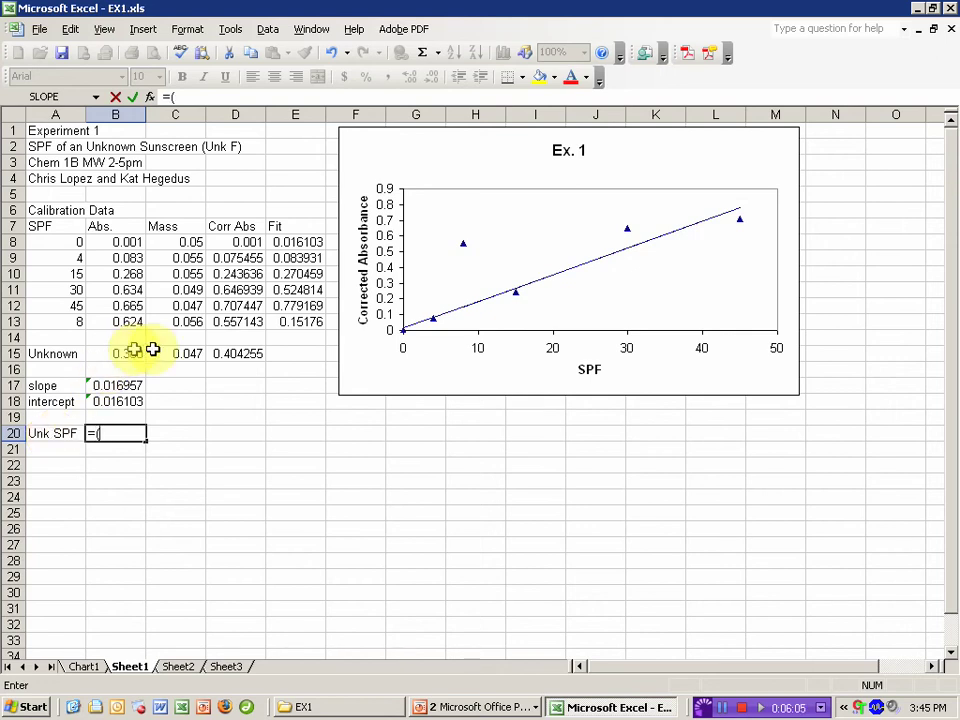
{"action": "left_click", "coordinate": [242, 353]}
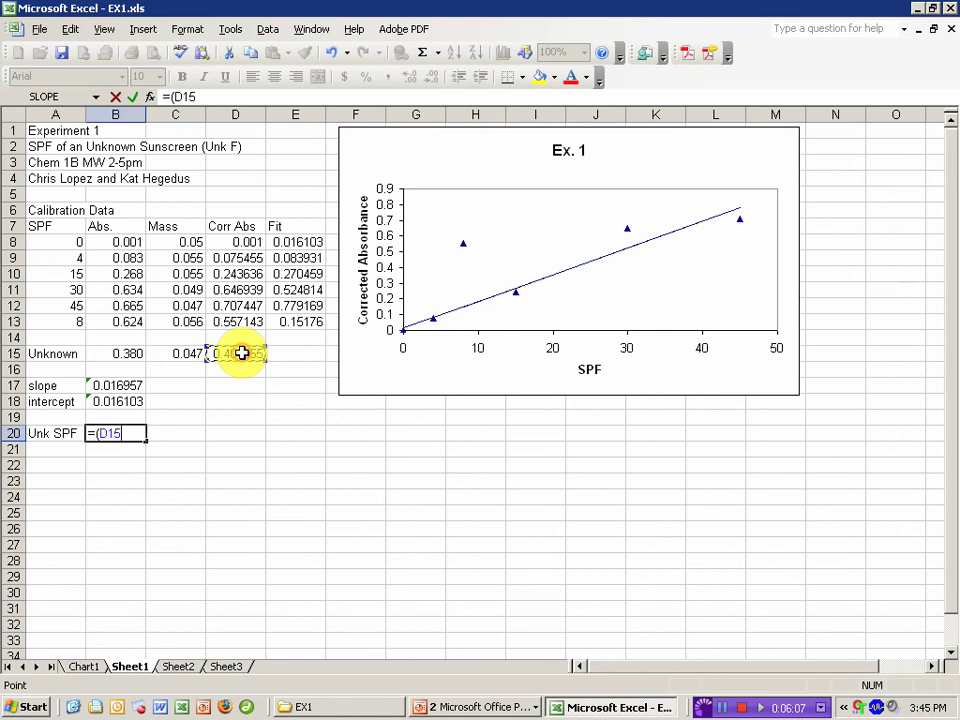
{"action": "type", "text": "-"}
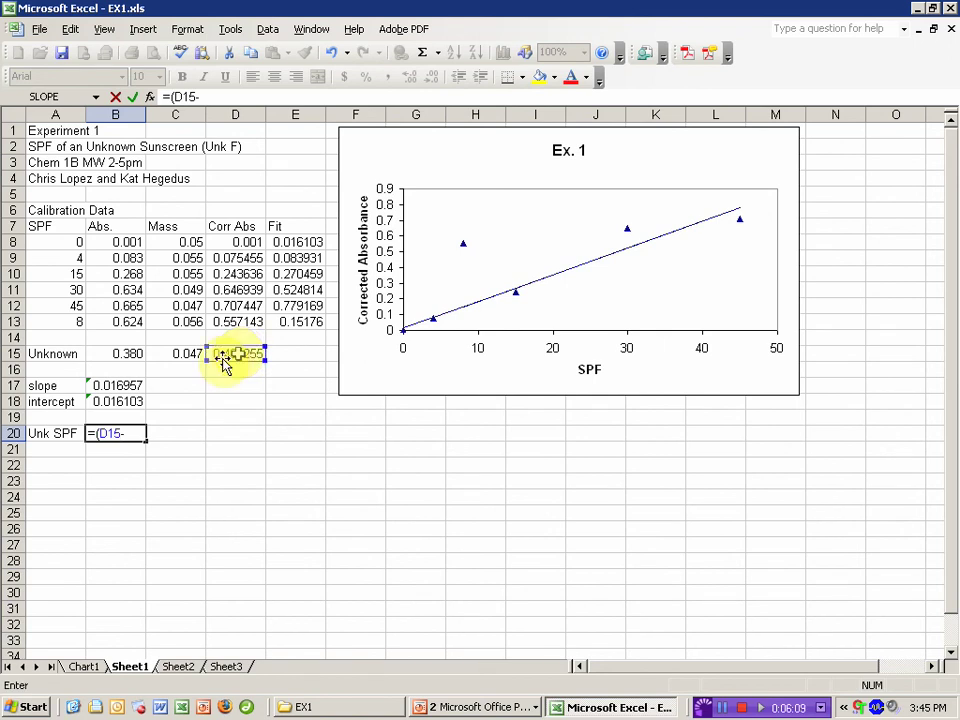
{"action": "left_click", "coordinate": [119, 400]}
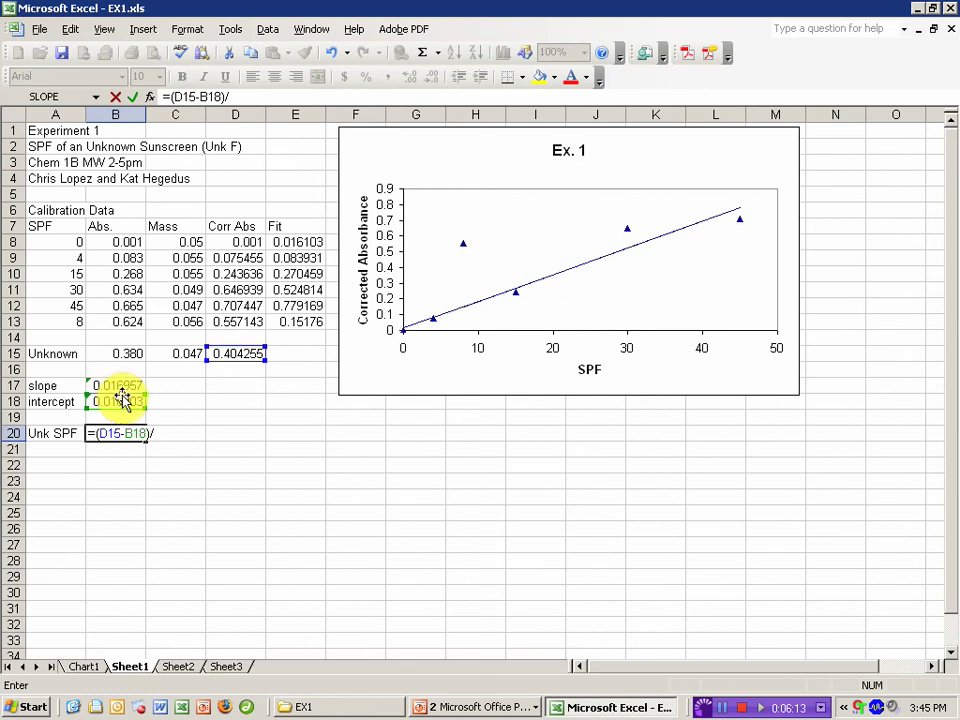
{"action": "left_click", "coordinate": [121, 386]}
{"action": "key", "text": "Return"}
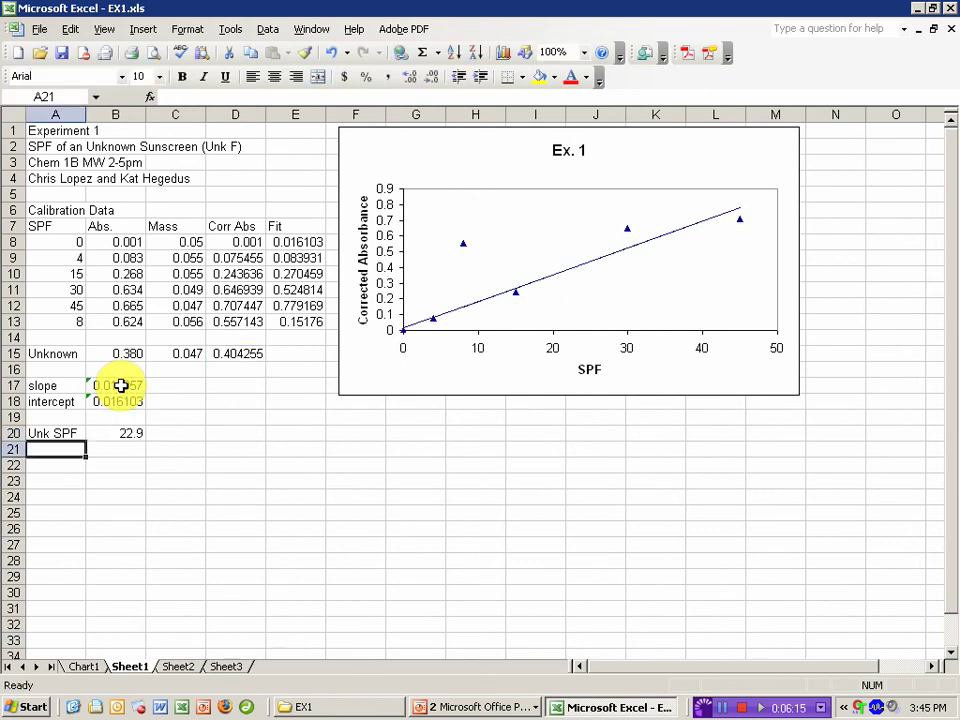